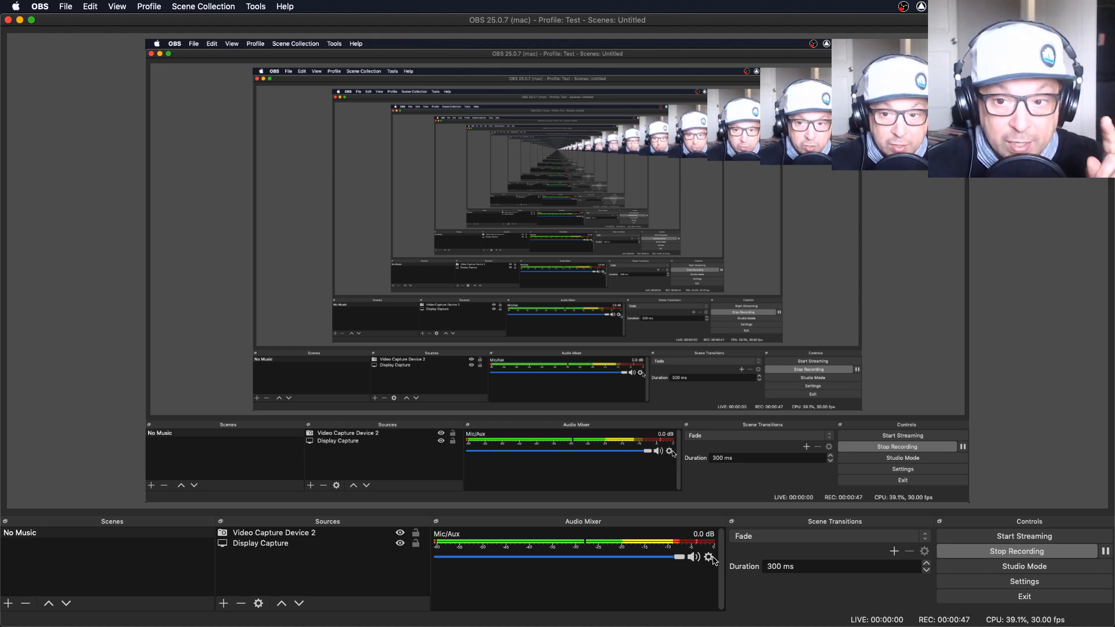
- Check the audio bitrates of the output tracks in the output settings, then close the settings
{"action": "left_click", "coordinate": [1015, 583]}
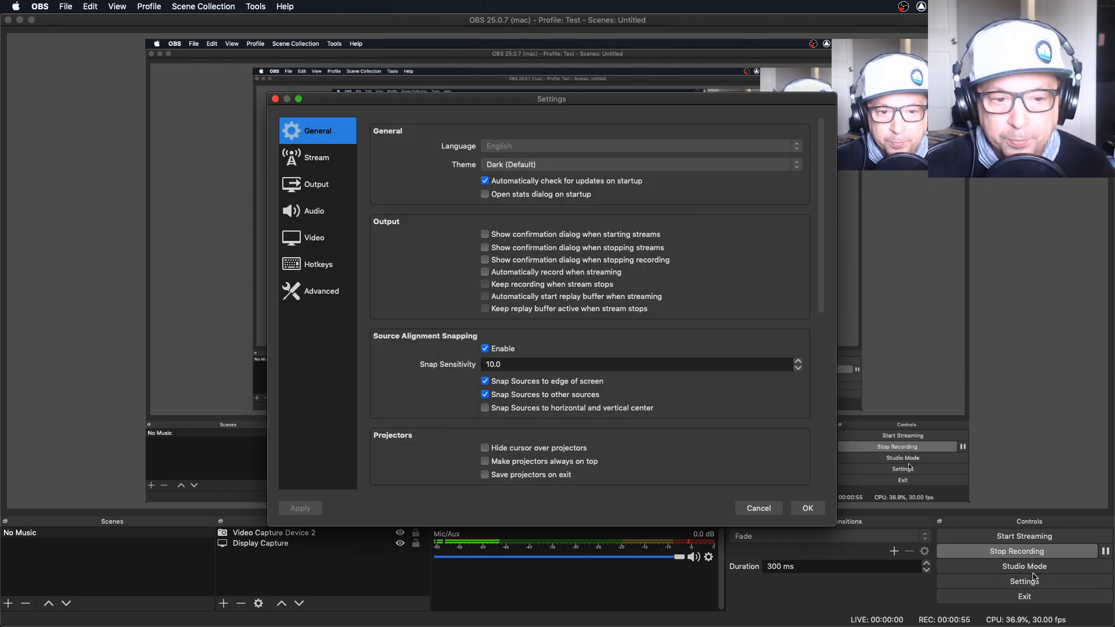
{"action": "left_click", "coordinate": [319, 189]}
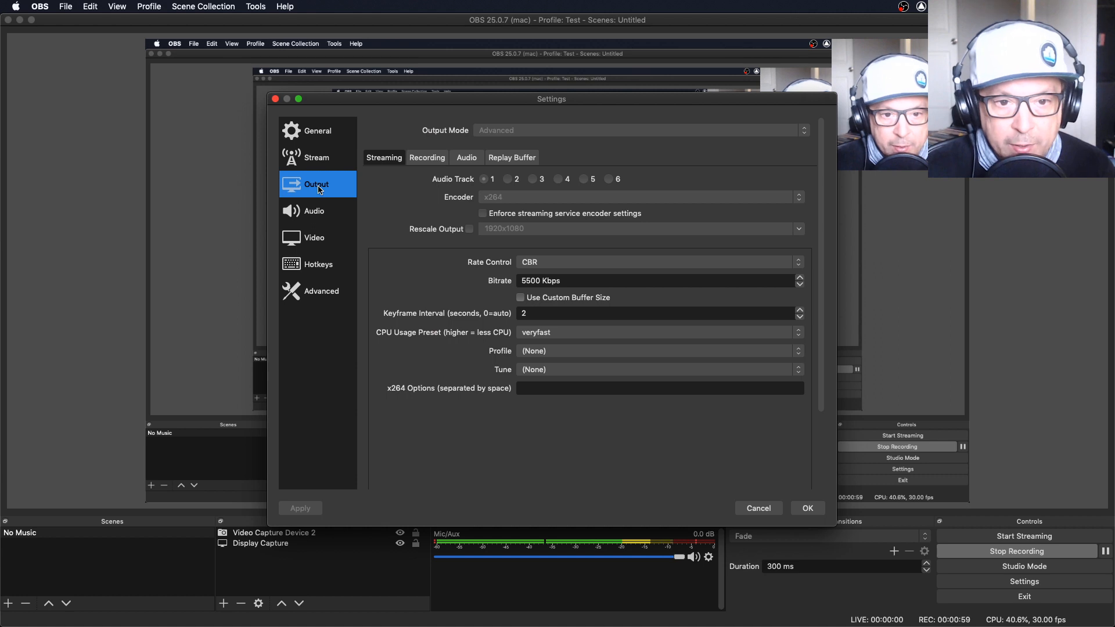
{"action": "left_click", "coordinate": [465, 158]}
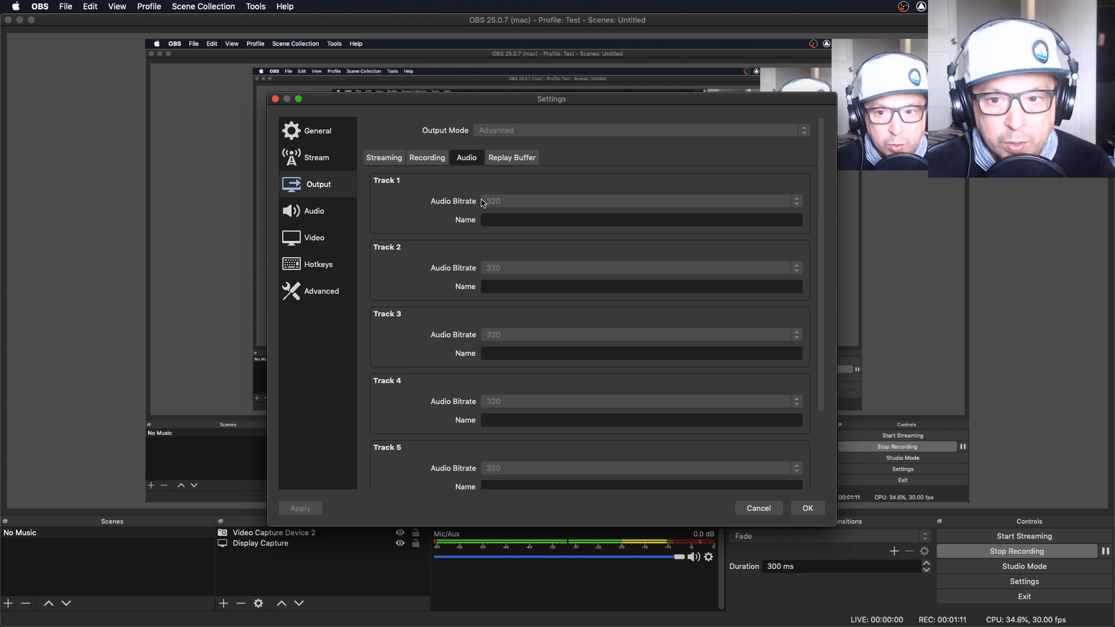
{"action": "left_click", "coordinate": [809, 509]}
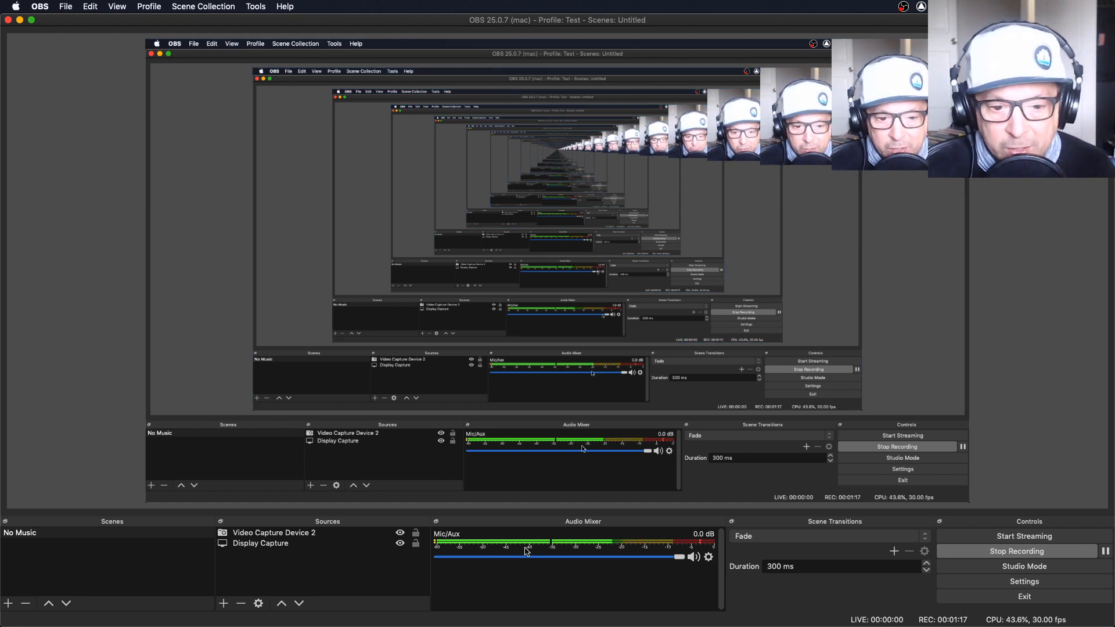
- Open the filters of the Mic/Aux source and review its existing Compressor and Limiter settings
{"action": "left_click", "coordinate": [709, 559]}
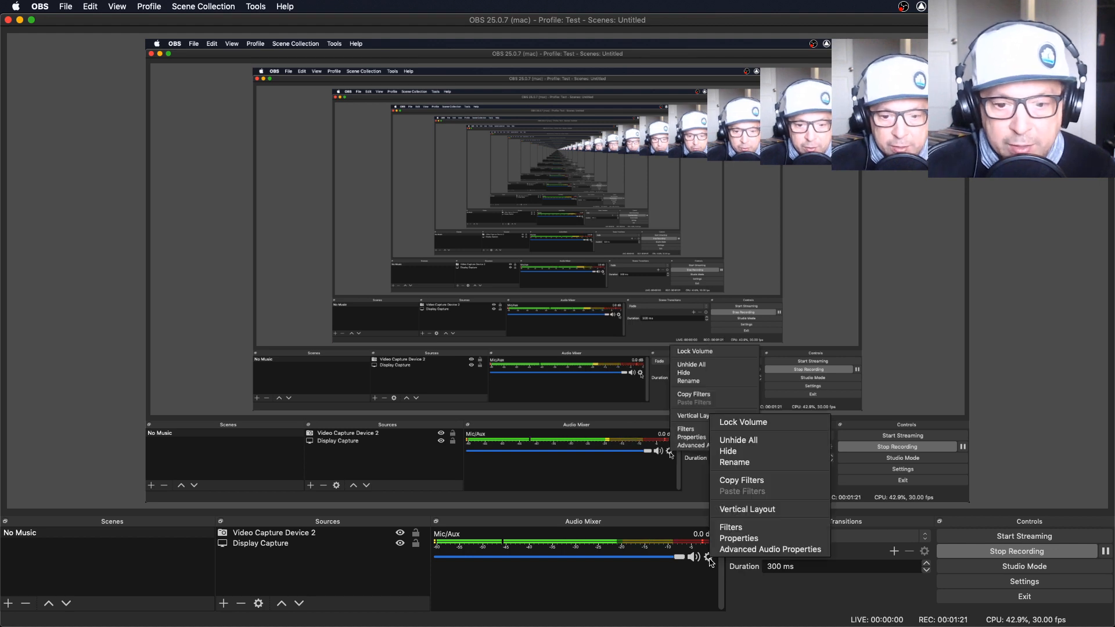
{"action": "left_click", "coordinate": [743, 532]}
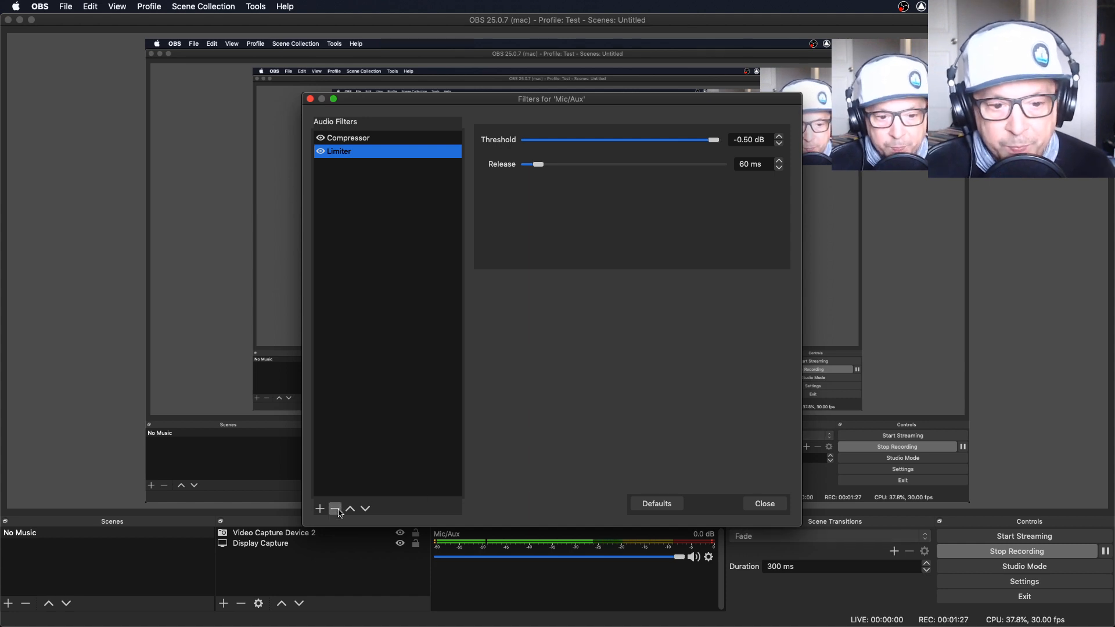
{"action": "left_click", "coordinate": [321, 511]}
{"action": "left_click", "coordinate": [342, 451]}
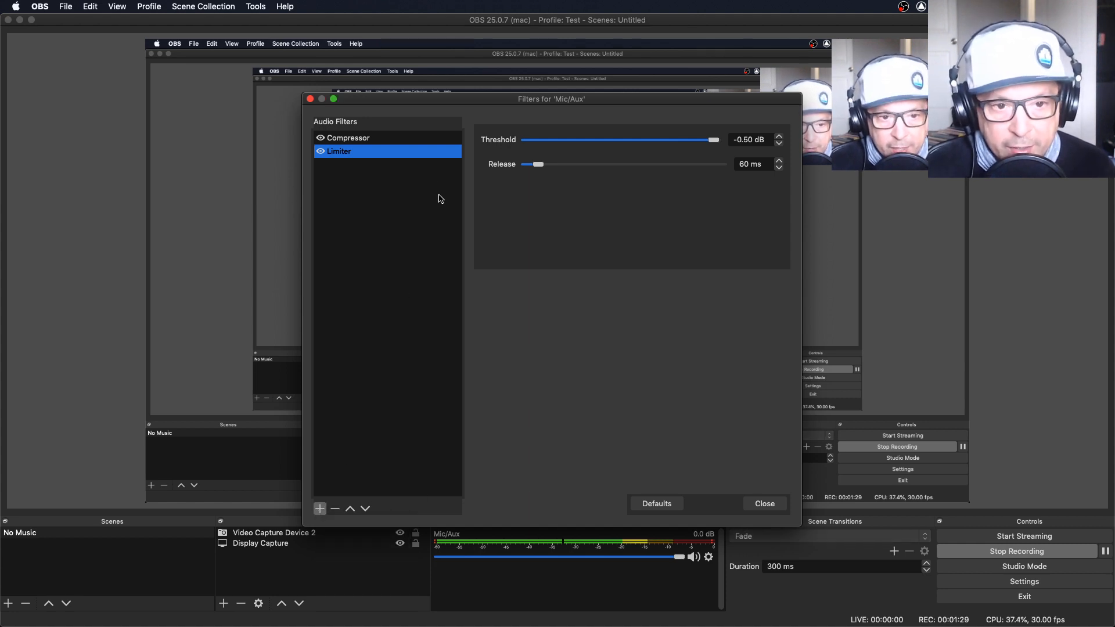
{"action": "left_click", "coordinate": [367, 140]}
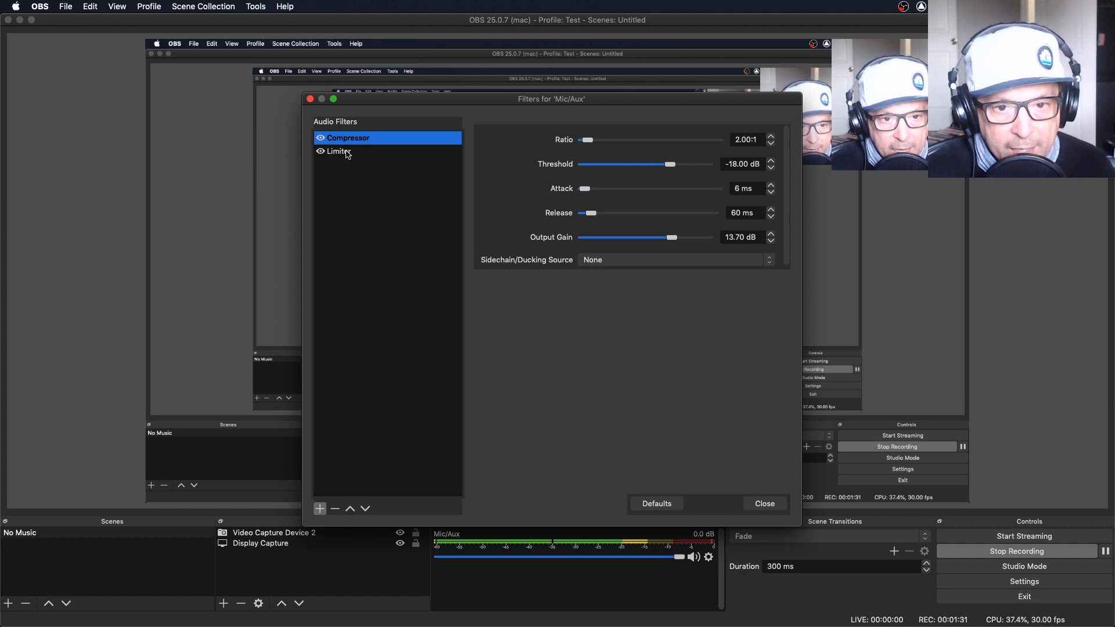
{"action": "left_click", "coordinate": [348, 154]}
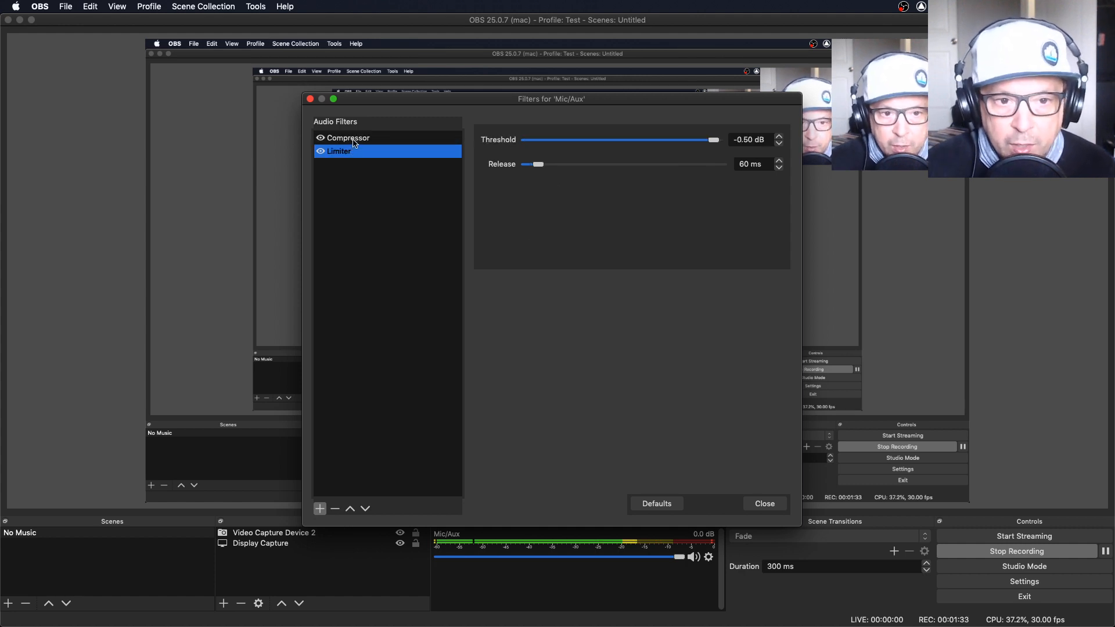
- Remove the existing Limiter and Compressor filters from the Mic/Aux source
{"action": "left_click", "coordinate": [335, 509]}
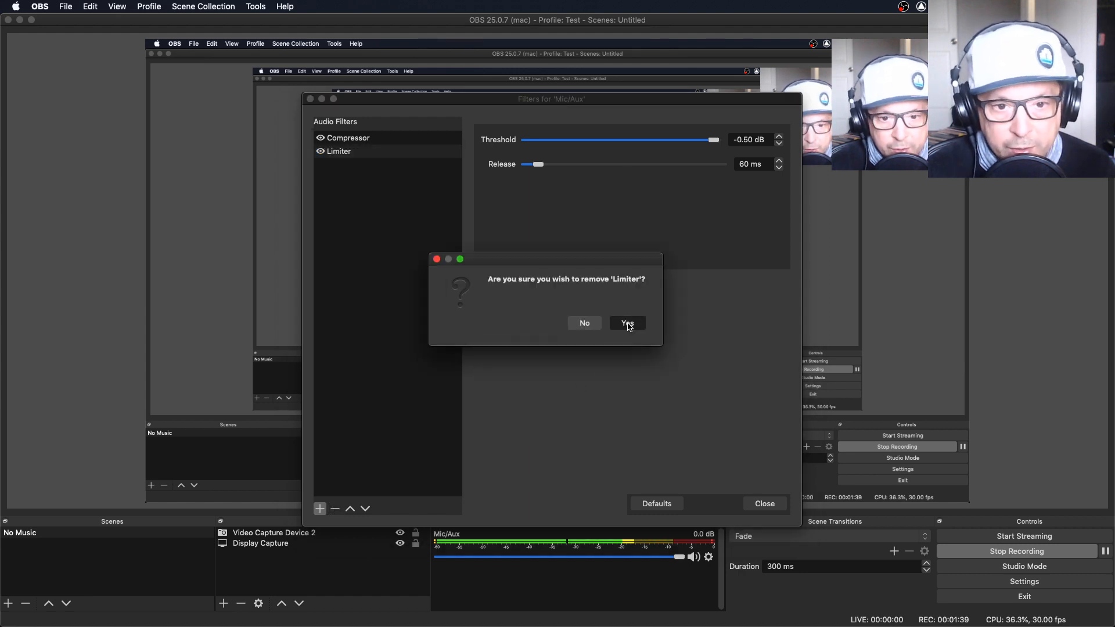
{"action": "left_click", "coordinate": [621, 324]}
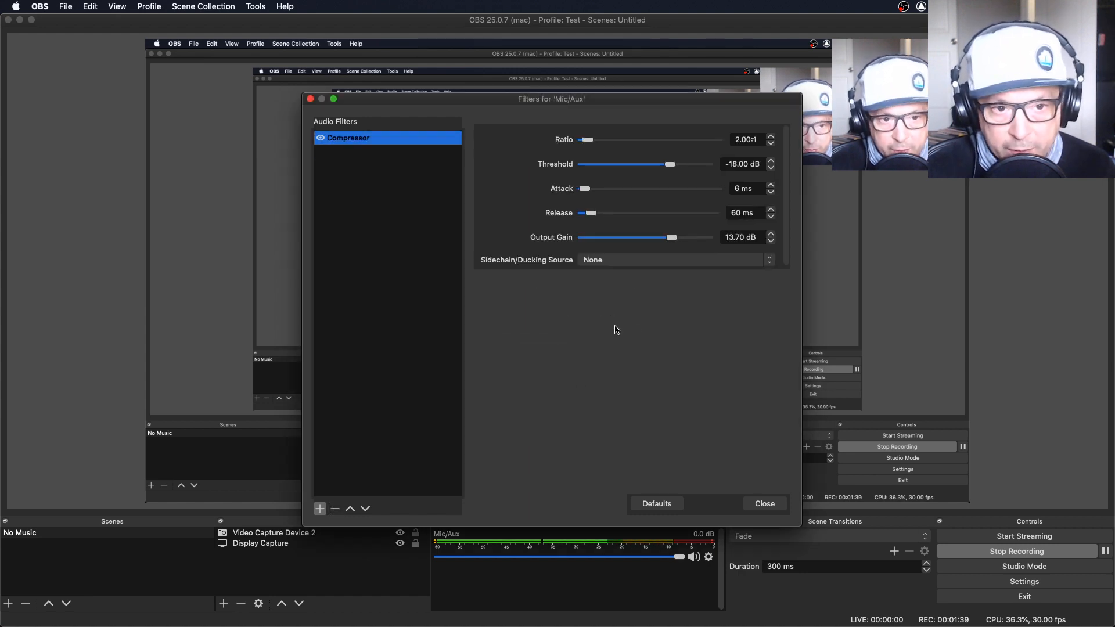
{"action": "left_click", "coordinate": [335, 510]}
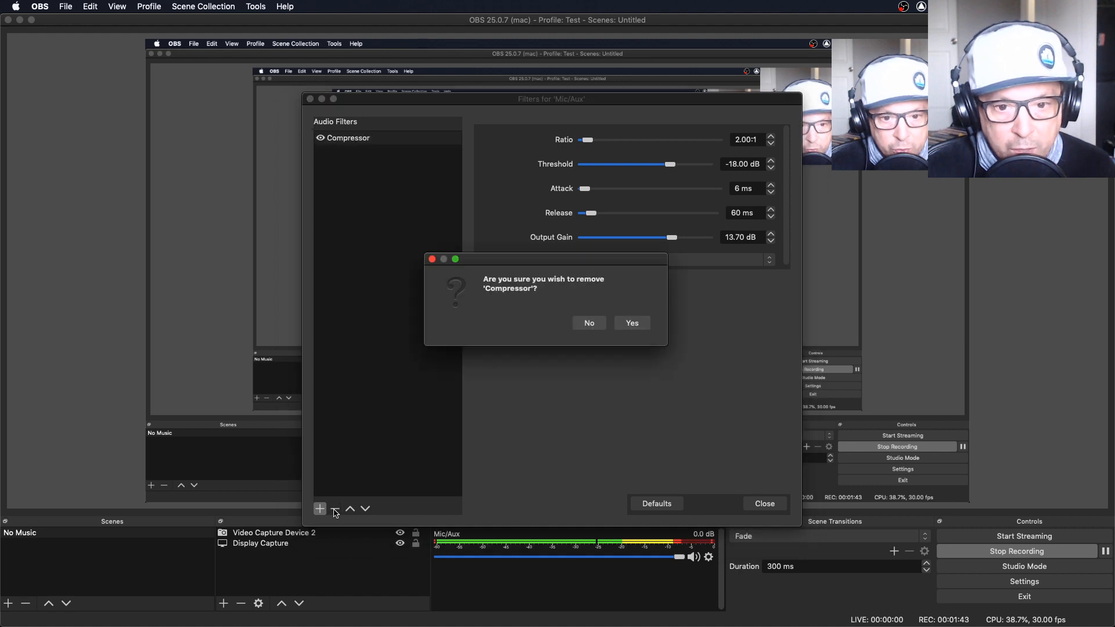
{"action": "left_click", "coordinate": [633, 325]}
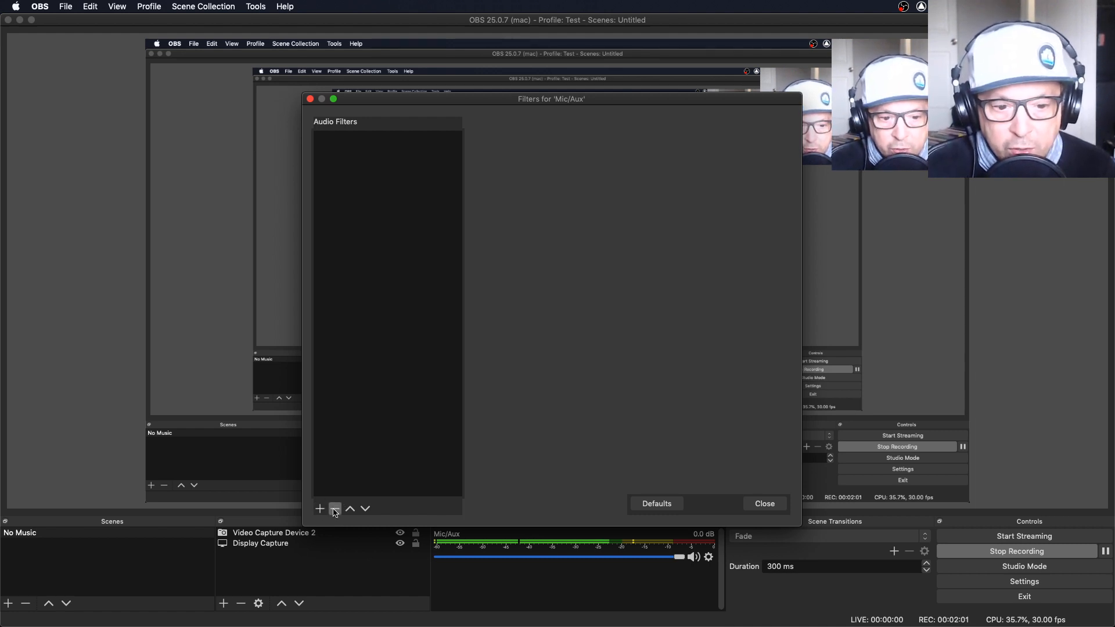
- Add a Limiter filter to Mic/Aux with the default name and set its threshold to -0.50 dB
{"action": "left_click", "coordinate": [320, 509]}
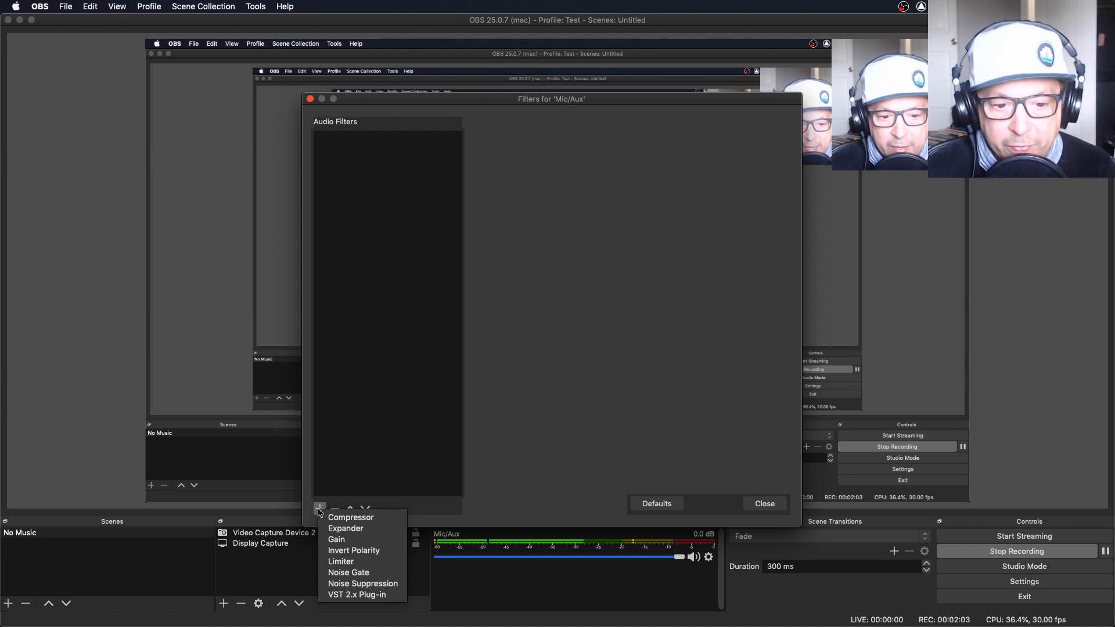
{"action": "left_click", "coordinate": [342, 561]}
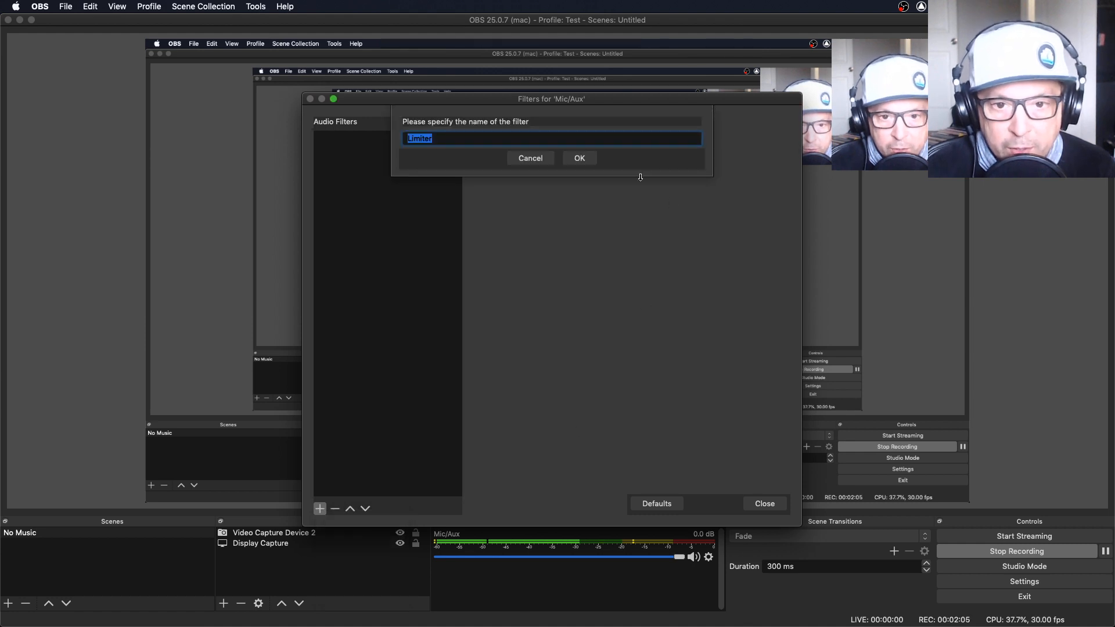
{"action": "left_click", "coordinate": [579, 158]}
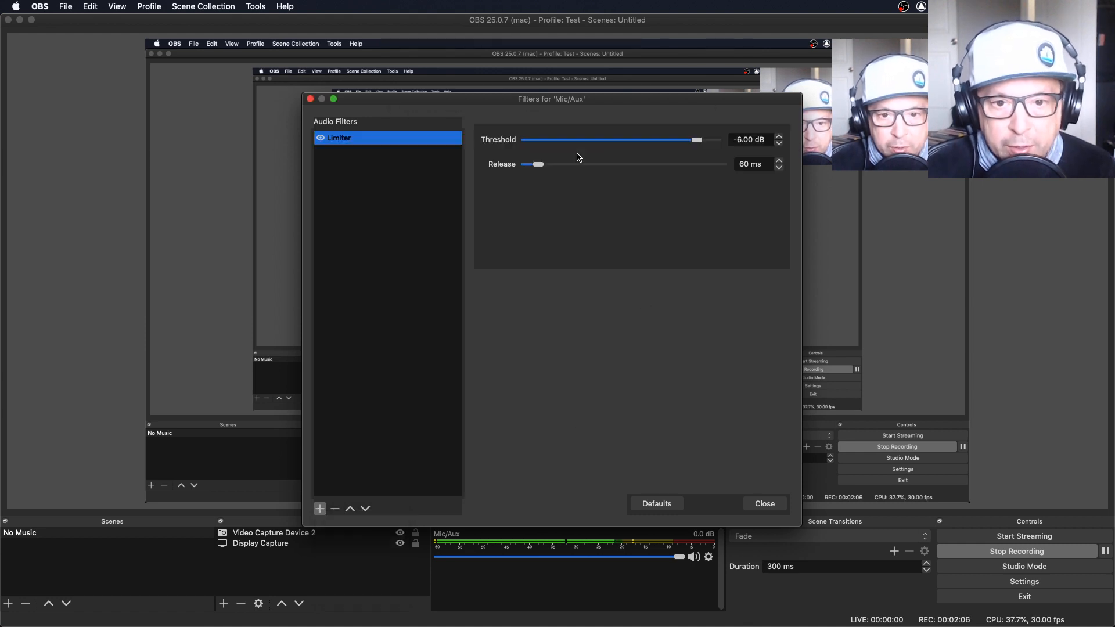
{"action": "left_click", "coordinate": [778, 143]}
{"action": "left_click", "coordinate": [780, 143]}
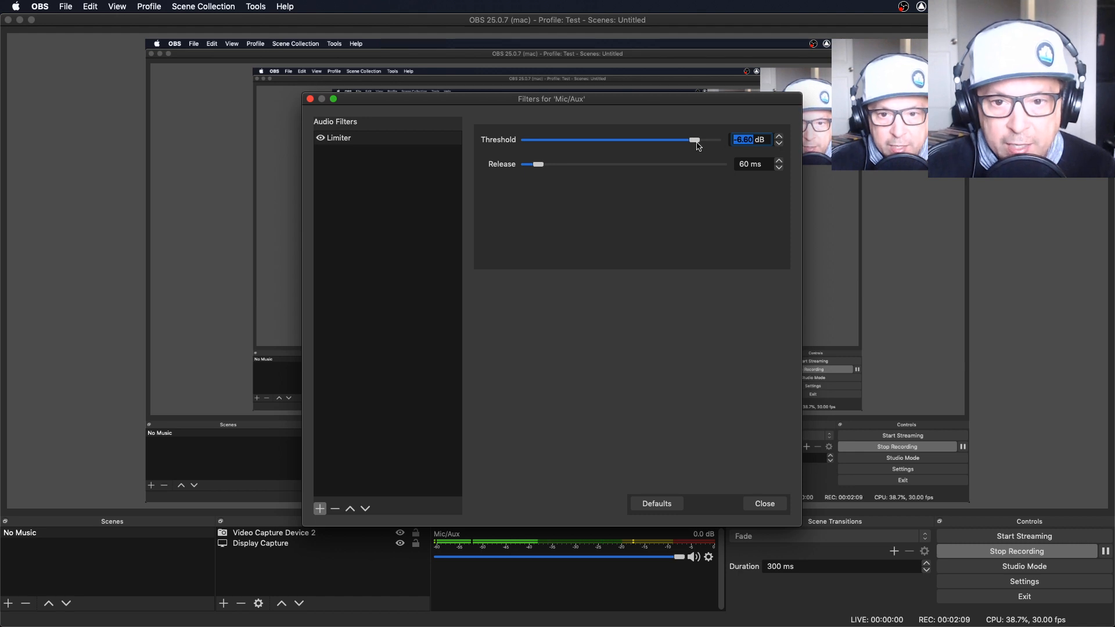
{"action": "left_click_drag", "start_coordinate": [695, 141], "coordinate": [715, 142]}
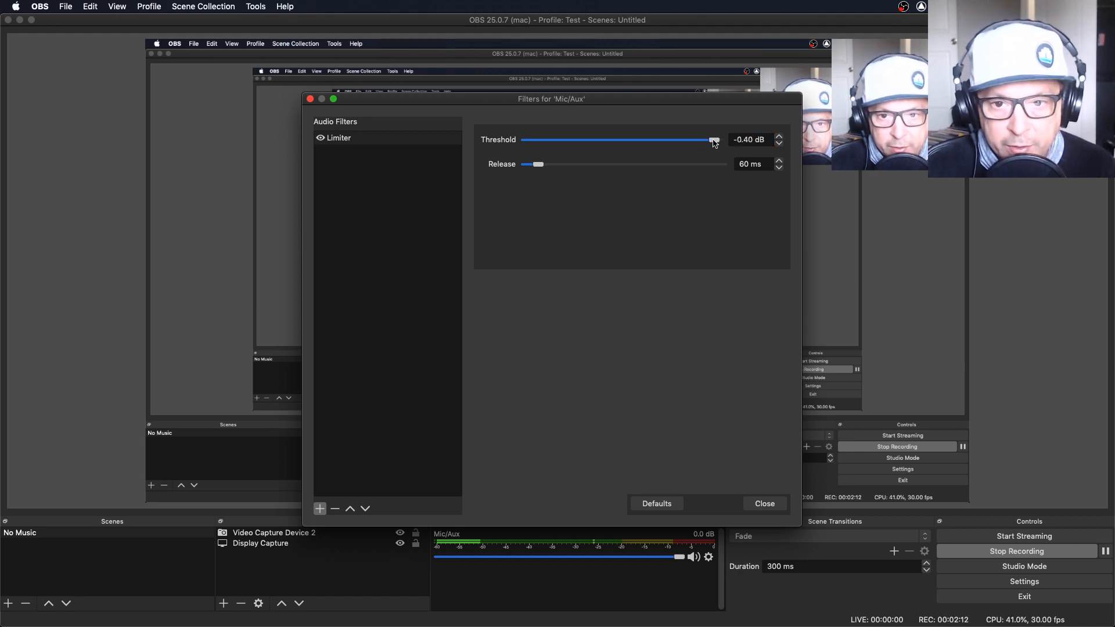
{"action": "left_click", "coordinate": [779, 137]}
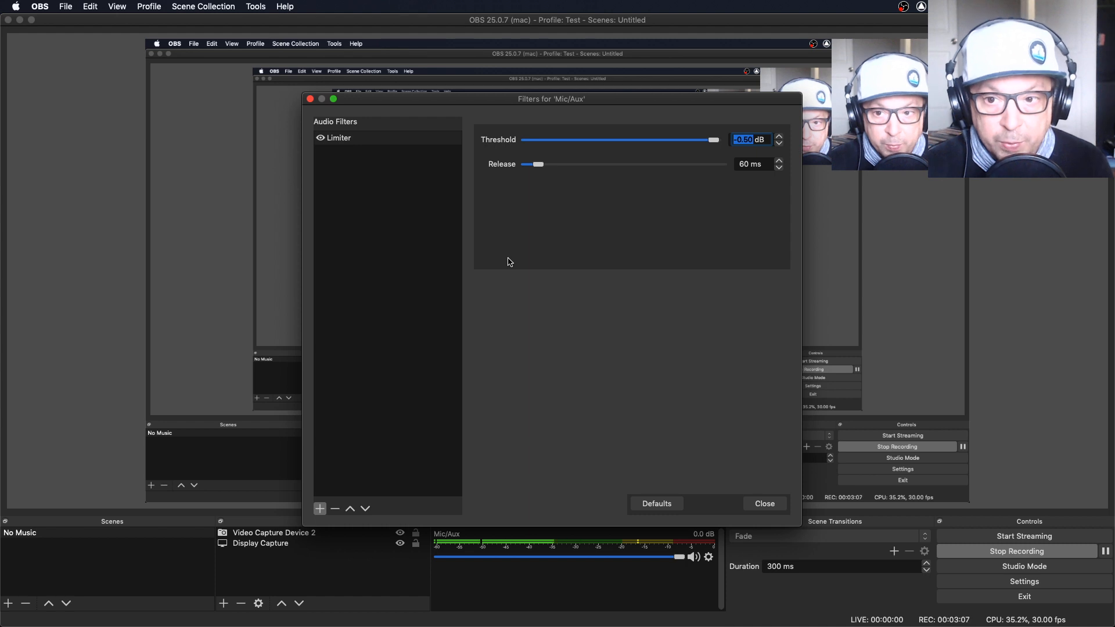
- Add a Gain filter with the default name and move the Limiter below it in the filter order
{"action": "left_click", "coordinate": [319, 509]}
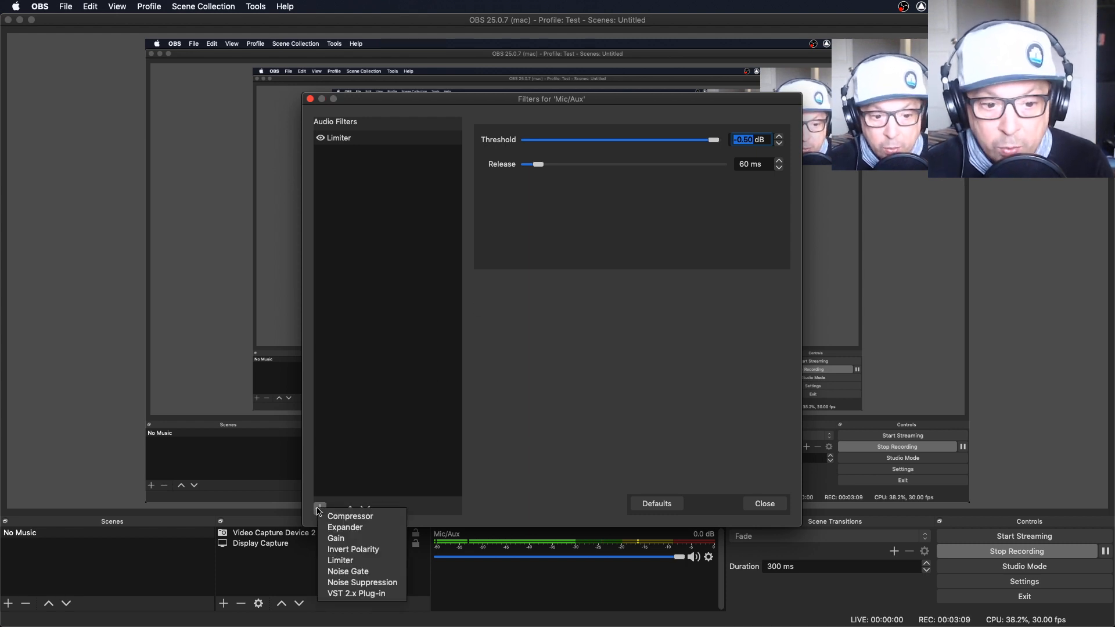
{"action": "left_click", "coordinate": [352, 539]}
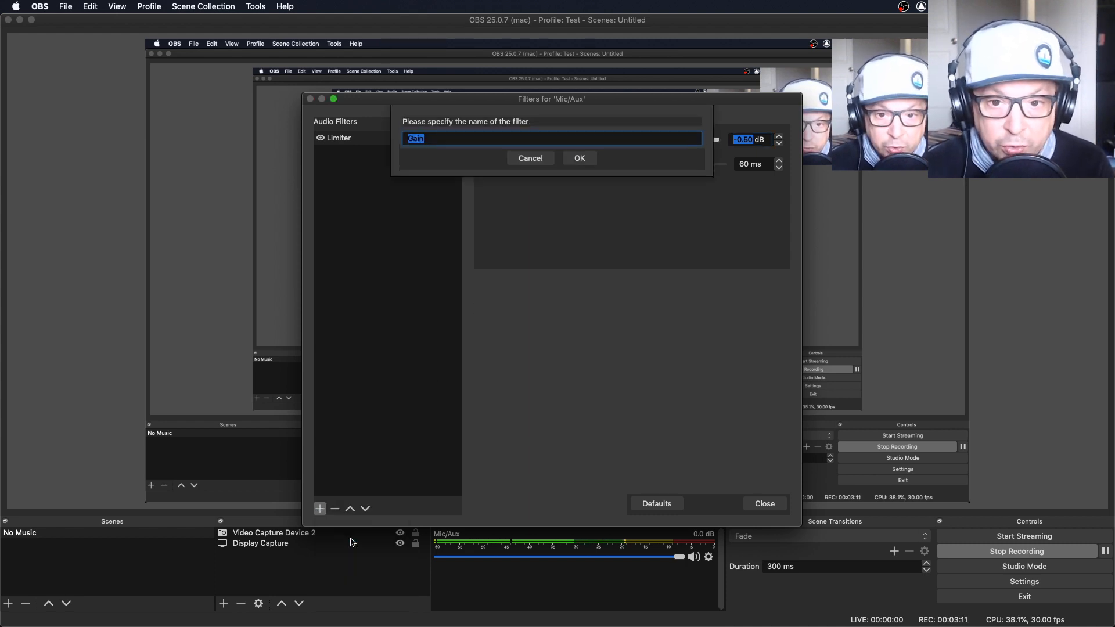
{"action": "left_click", "coordinate": [581, 158]}
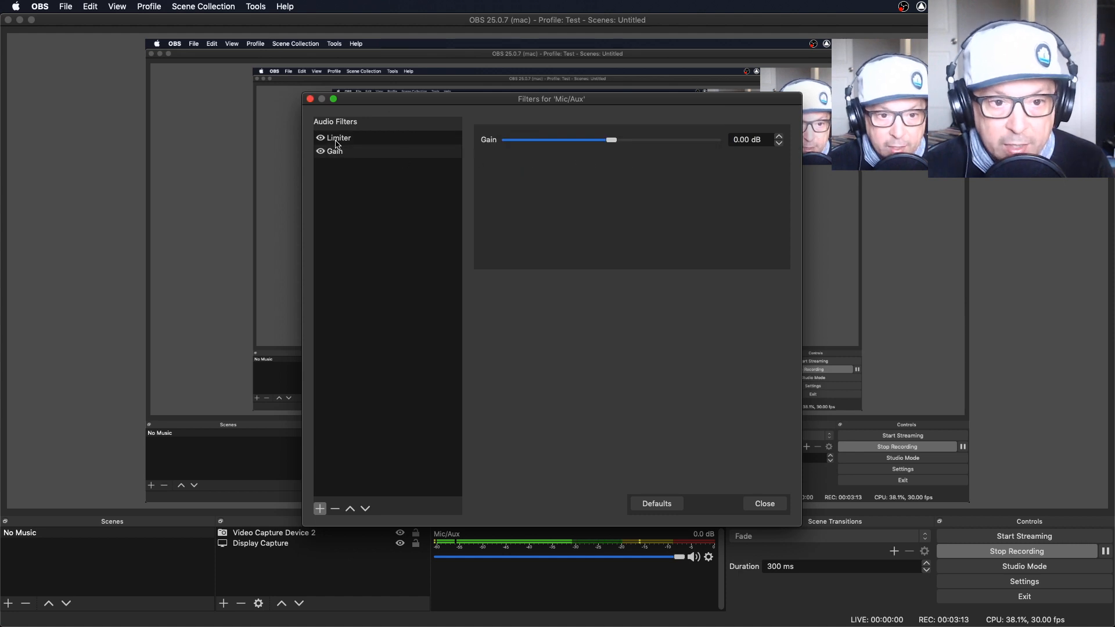
{"action": "left_click", "coordinate": [339, 155]}
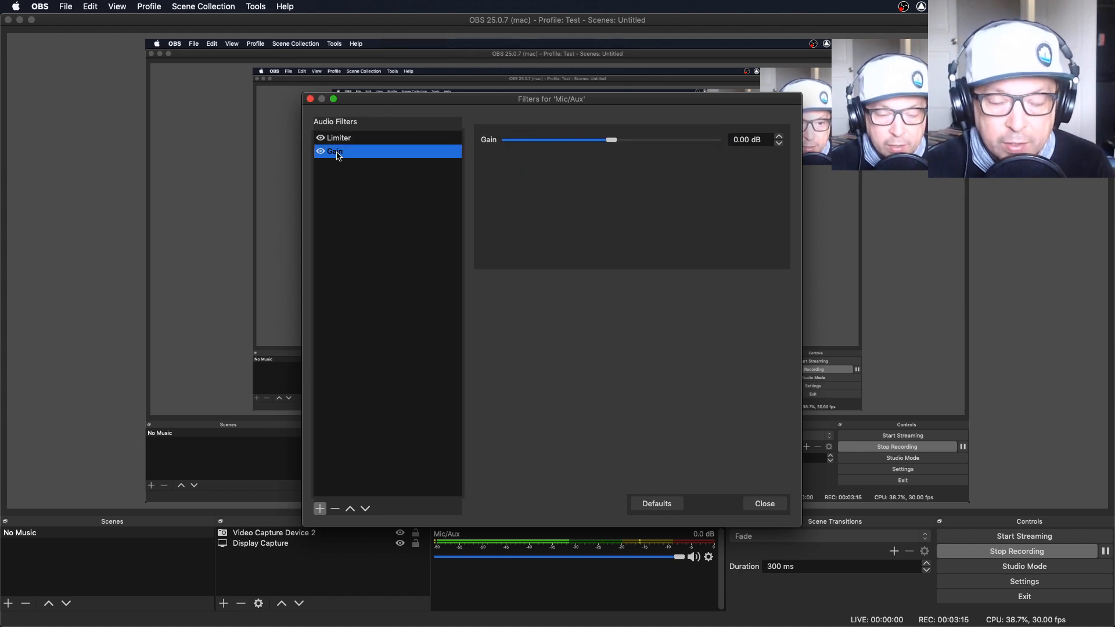
{"action": "left_click", "coordinate": [345, 140]}
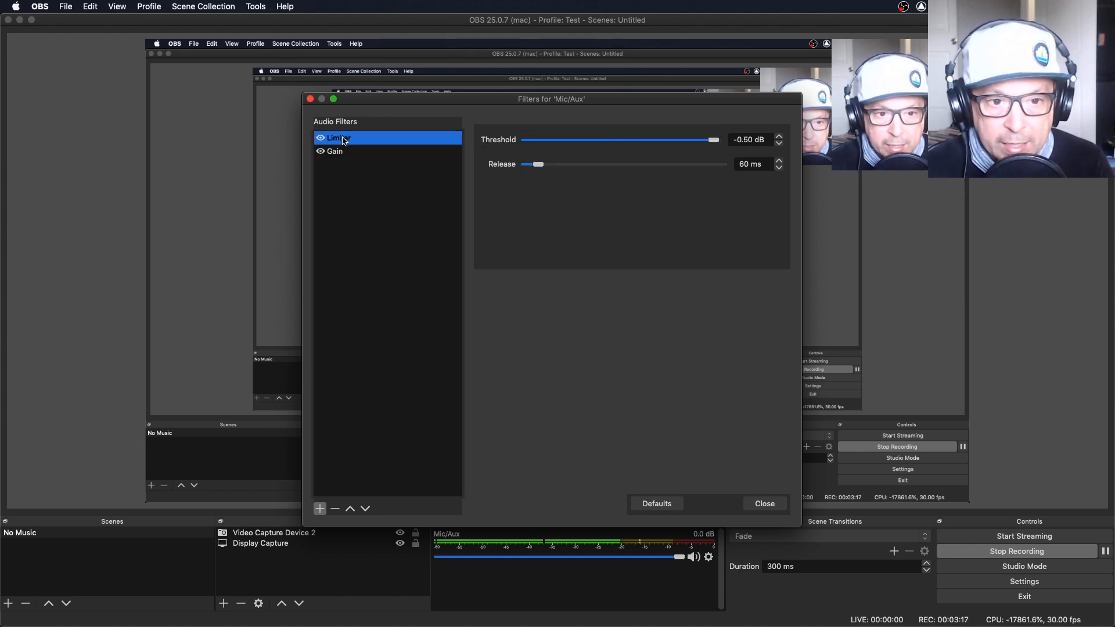
{"action": "left_click", "coordinate": [366, 508]}
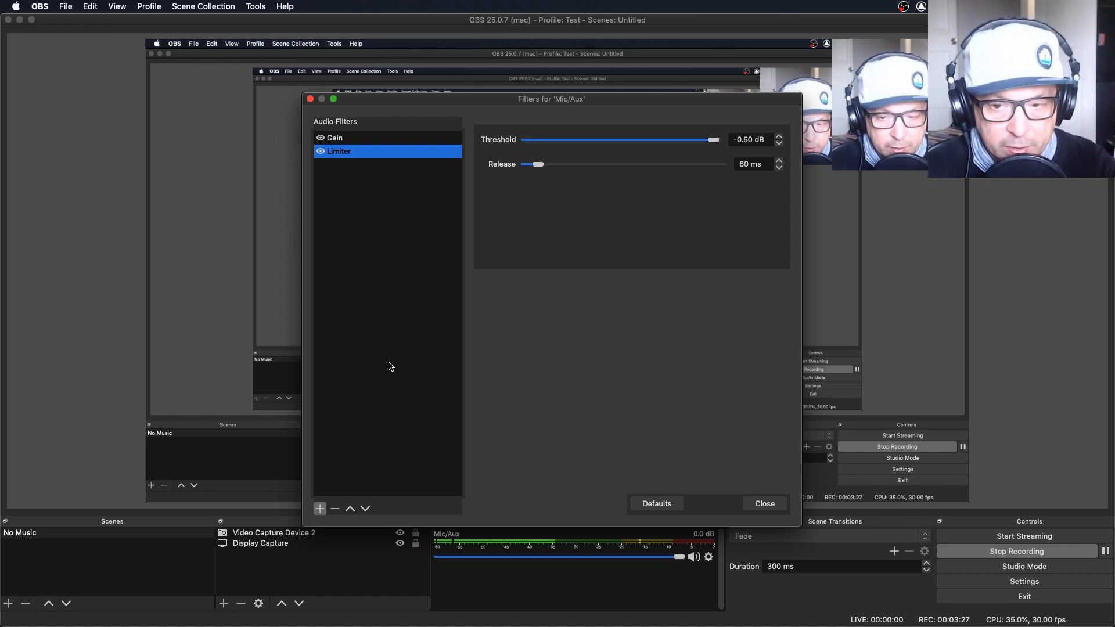
- Raise the Gain filter's level to about 10.90 dB
{"action": "left_click", "coordinate": [388, 137]}
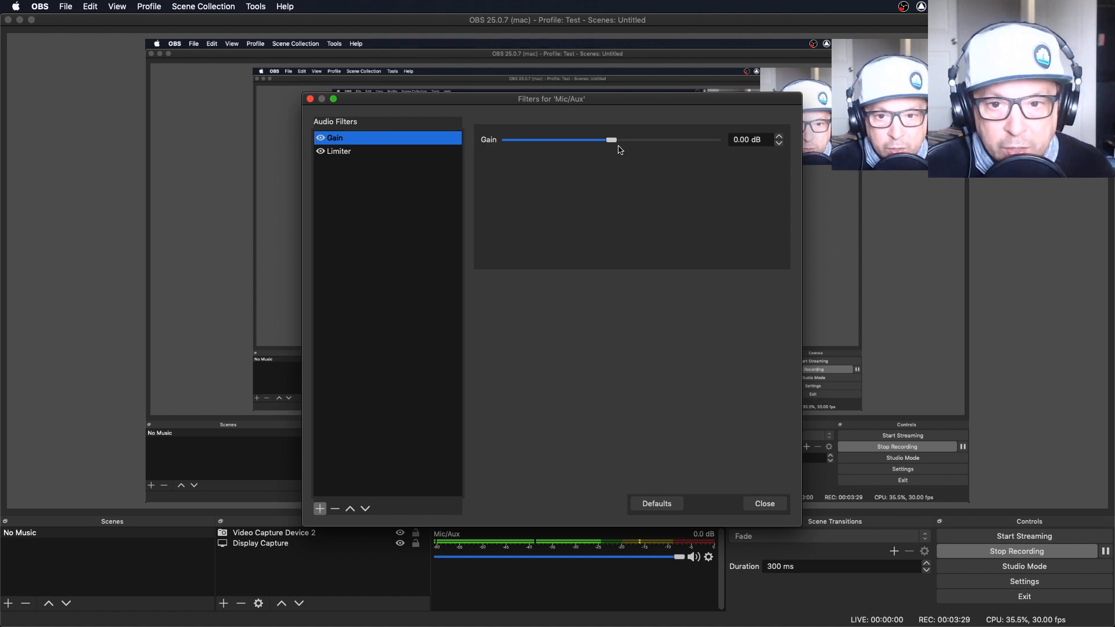
{"action": "left_click_drag", "start_coordinate": [613, 141], "coordinate": [624, 142]}
{"action": "left_click_drag", "start_coordinate": [637, 141], "coordinate": [649, 140]}
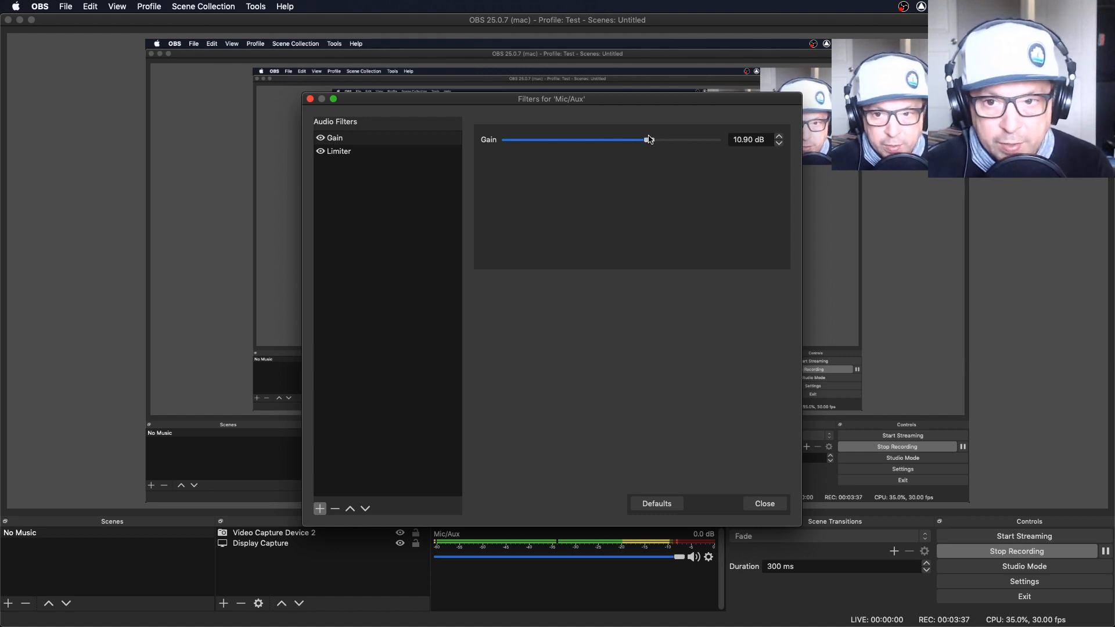
- Remove the Gain filter from the Mic/Aux source
{"action": "left_click", "coordinate": [344, 137]}
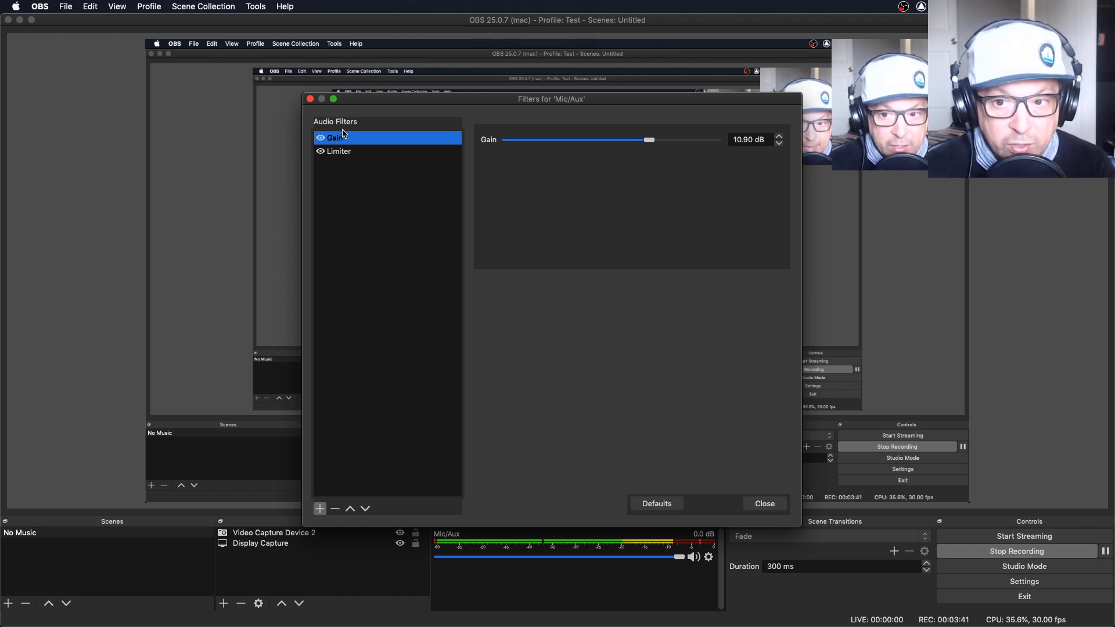
{"action": "left_click", "coordinate": [337, 510]}
{"action": "left_click", "coordinate": [631, 325]}
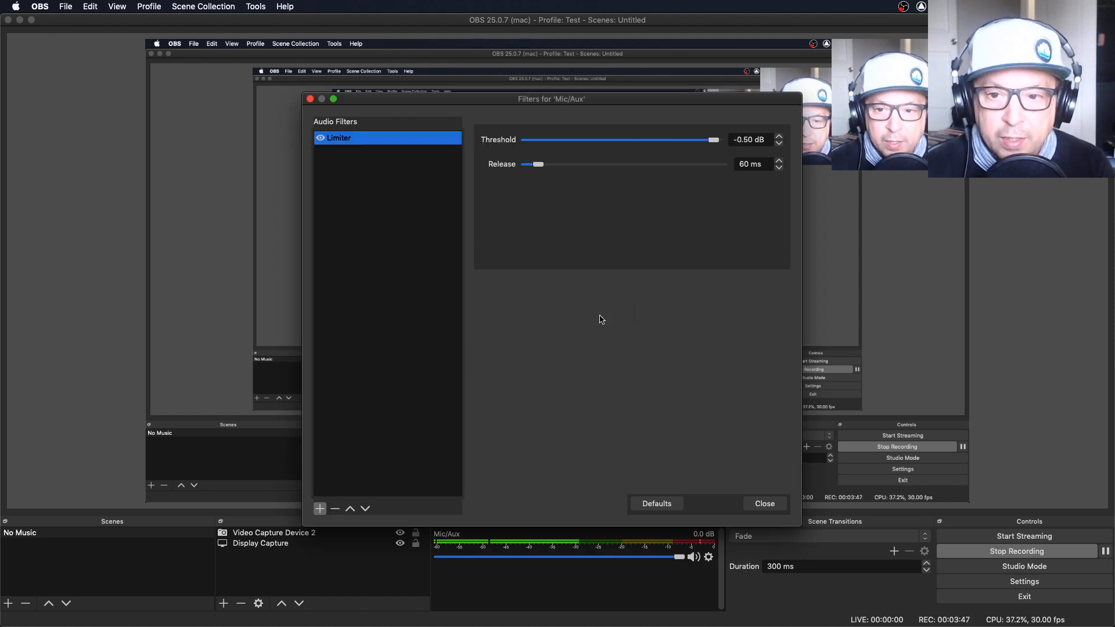
- Add a Compressor filter with the default name and move the Limiter below it in the filter order
{"action": "left_click", "coordinate": [321, 509]}
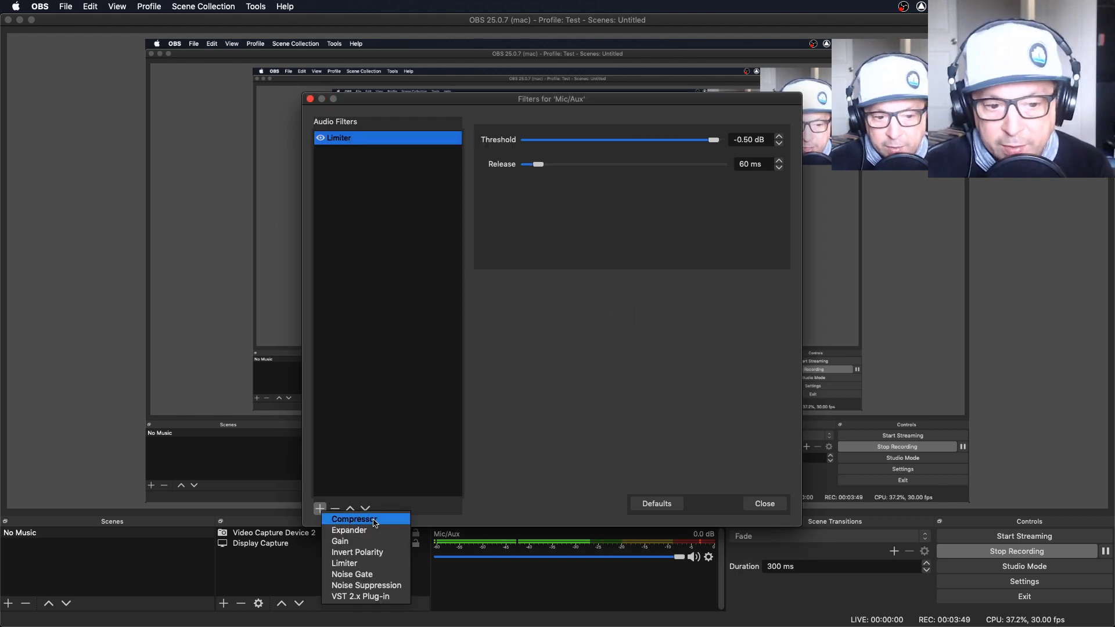
{"action": "left_click", "coordinate": [349, 519]}
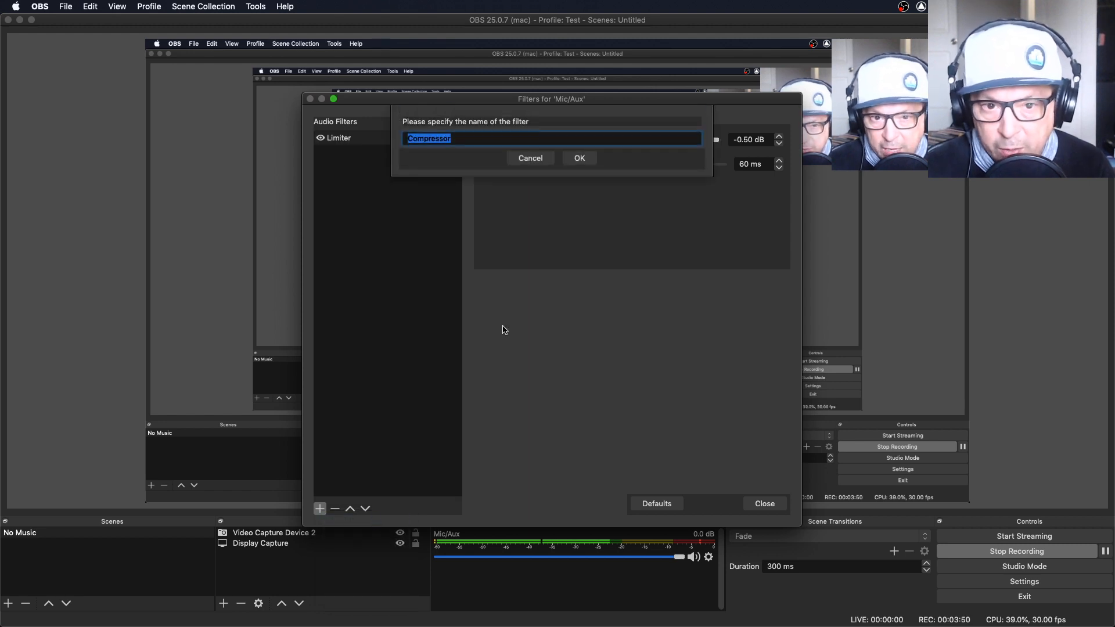
{"action": "left_click", "coordinate": [580, 158]}
{"action": "left_click", "coordinate": [347, 139]}
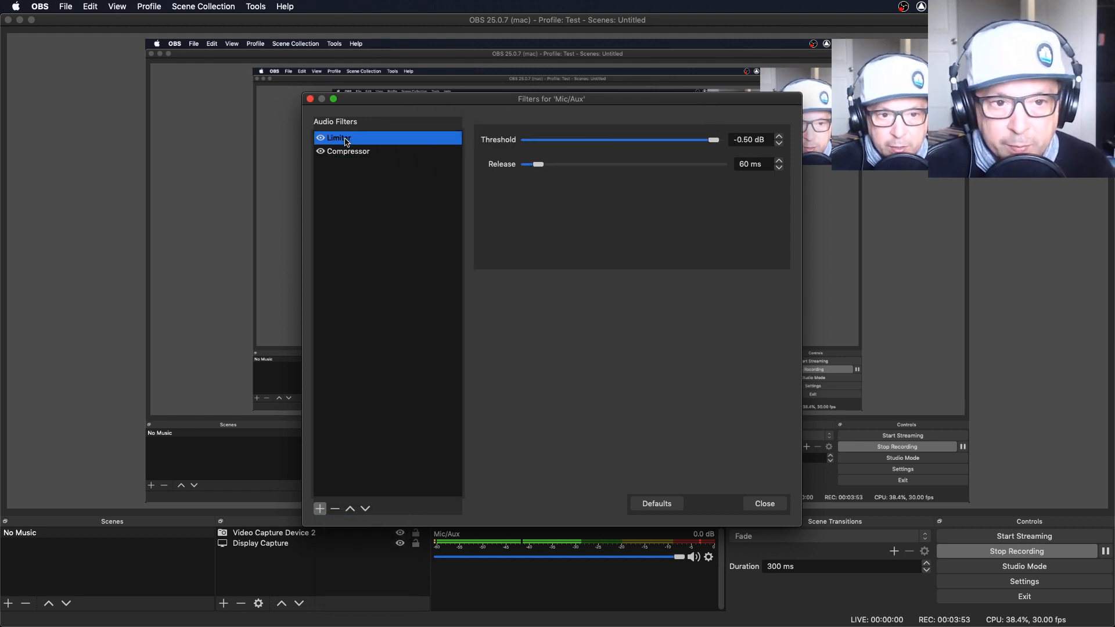
{"action": "left_click", "coordinate": [365, 511]}
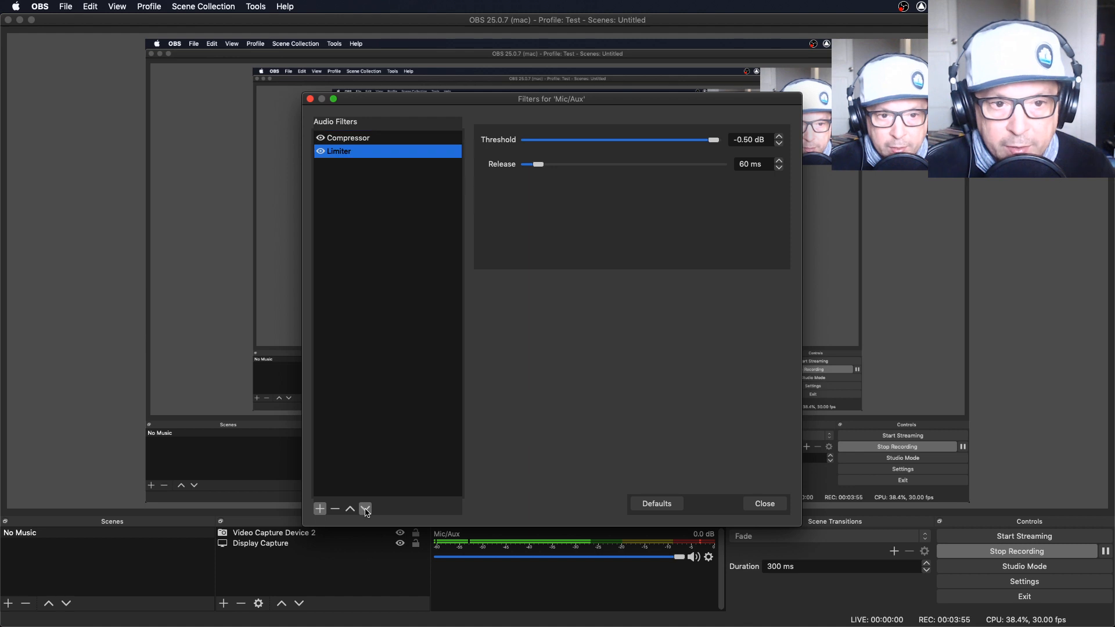
- Set the Compressor filter's ratio to 2.00:1
{"action": "left_click", "coordinate": [350, 139]}
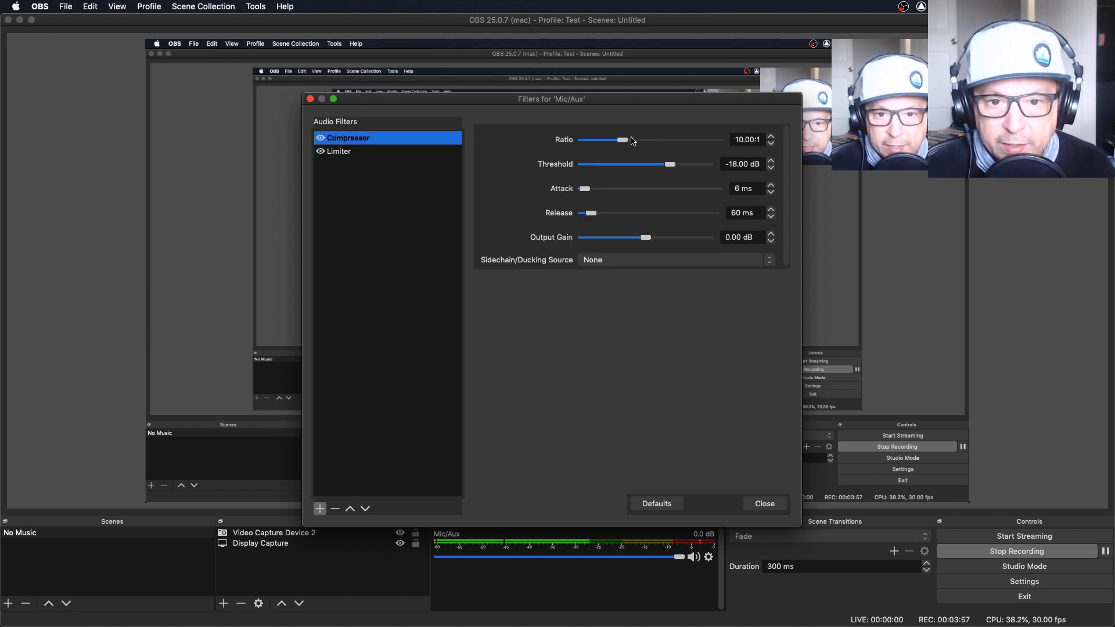
{"action": "left_click_drag", "start_coordinate": [624, 143], "coordinate": [589, 143]}
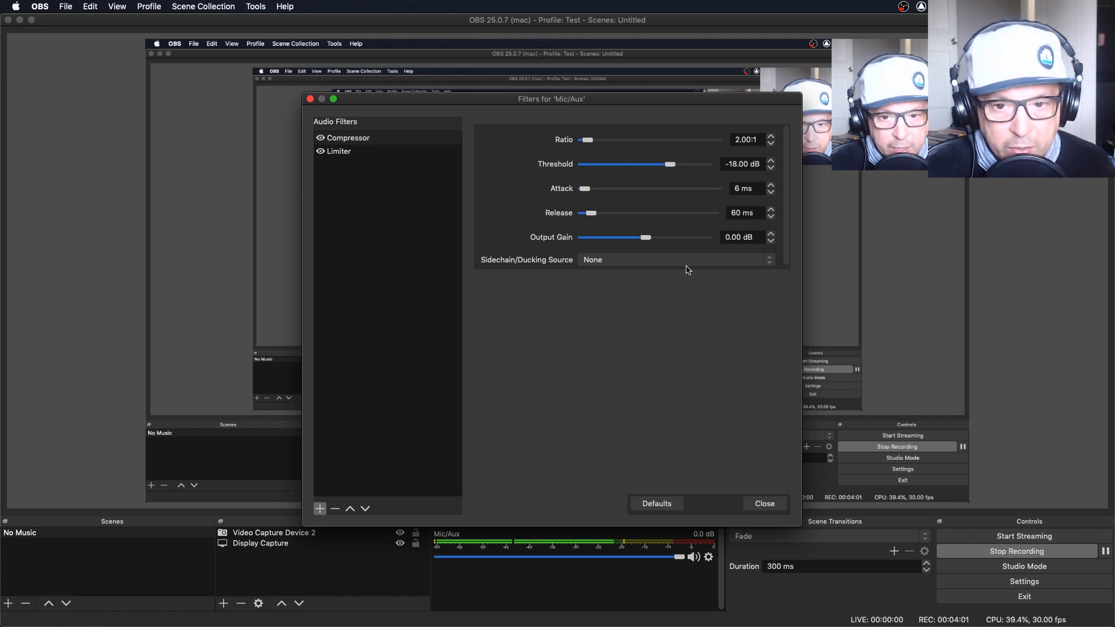
- Set the Compressor filter's output gain to 14.00 dB
{"action": "left_click_drag", "start_coordinate": [654, 241], "coordinate": [674, 237]}
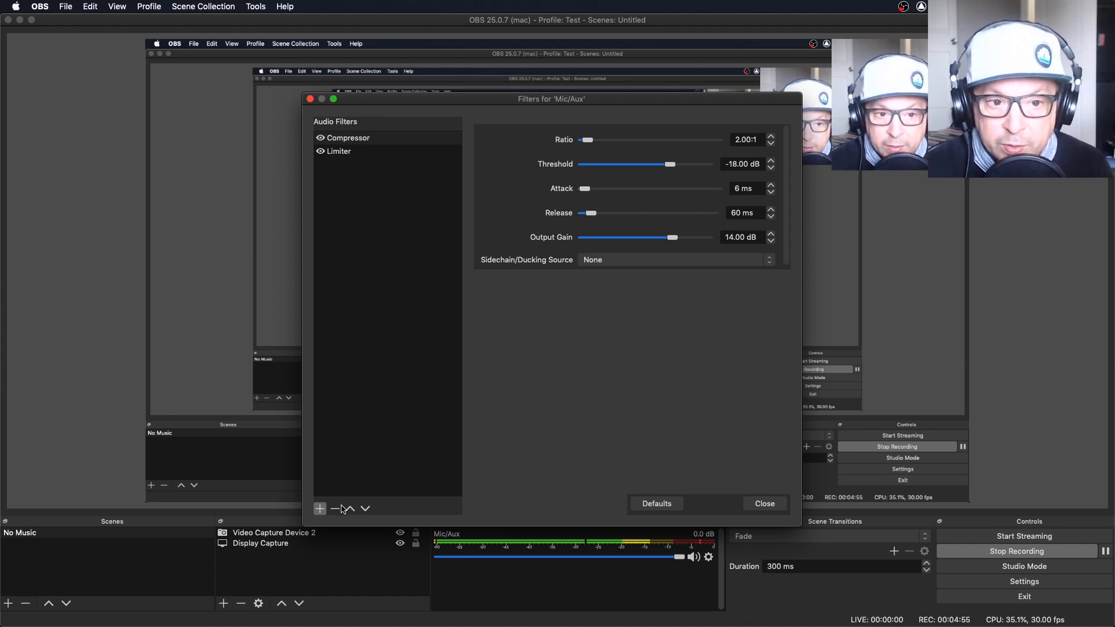
- Remove both the Compressor and the Limiter filters from the Mic/Aux source
{"action": "left_click", "coordinate": [355, 138]}
{"action": "left_click", "coordinate": [335, 510]}
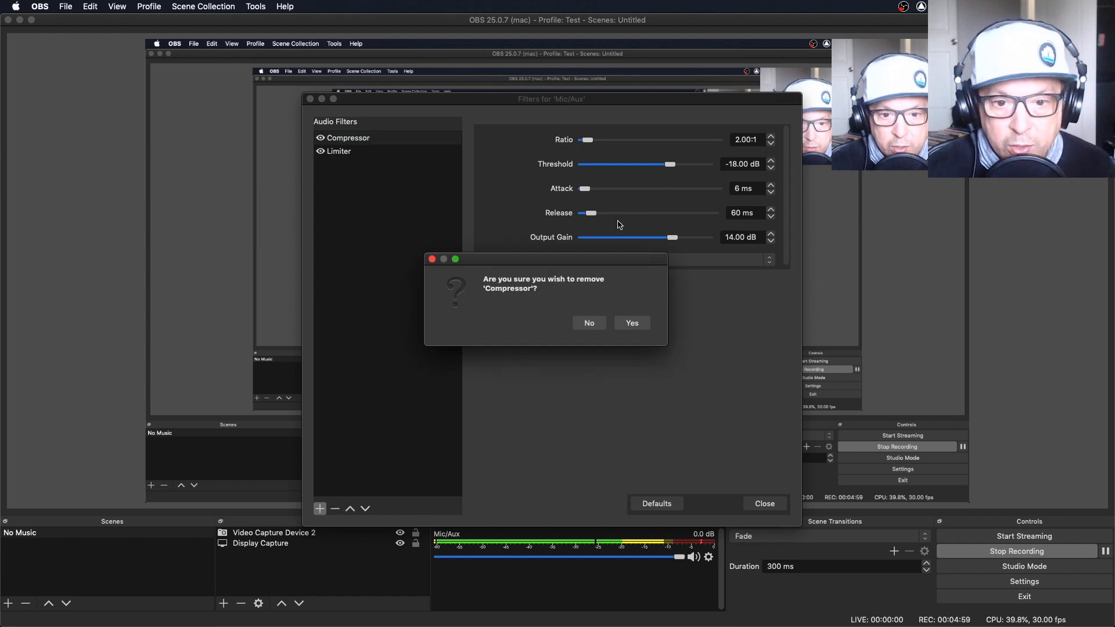
{"action": "left_click", "coordinate": [633, 324]}
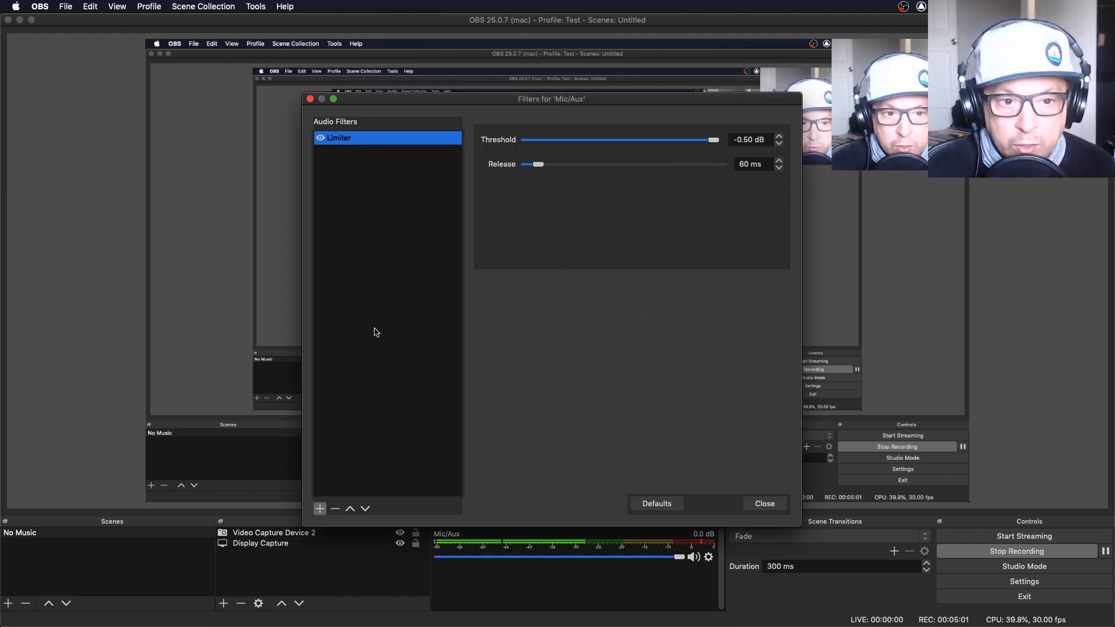
{"action": "left_click", "coordinate": [335, 509]}
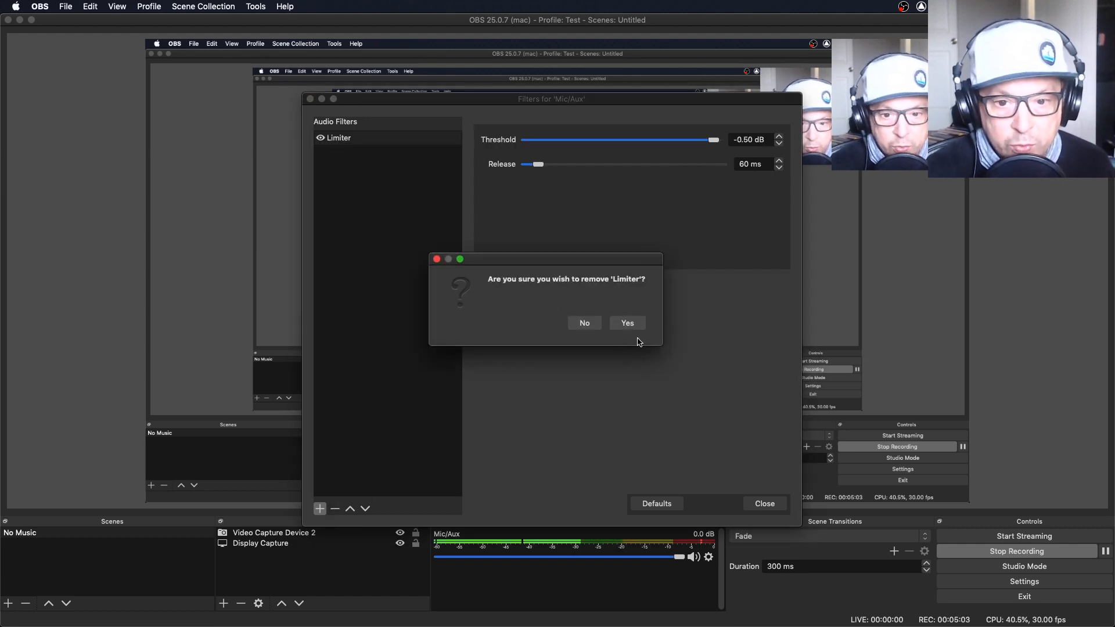
{"action": "left_click", "coordinate": [631, 323]}
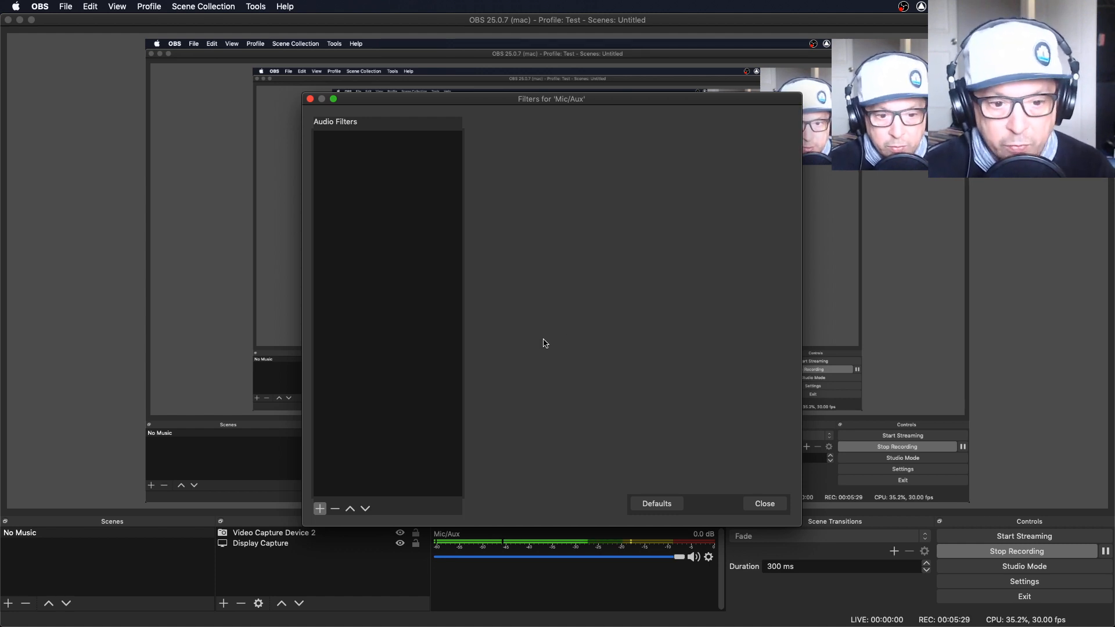
- Add a VST 2.x Plug-in filter named "Channel Stripe" to the Mic/Aux source
{"action": "left_click", "coordinate": [320, 509]}
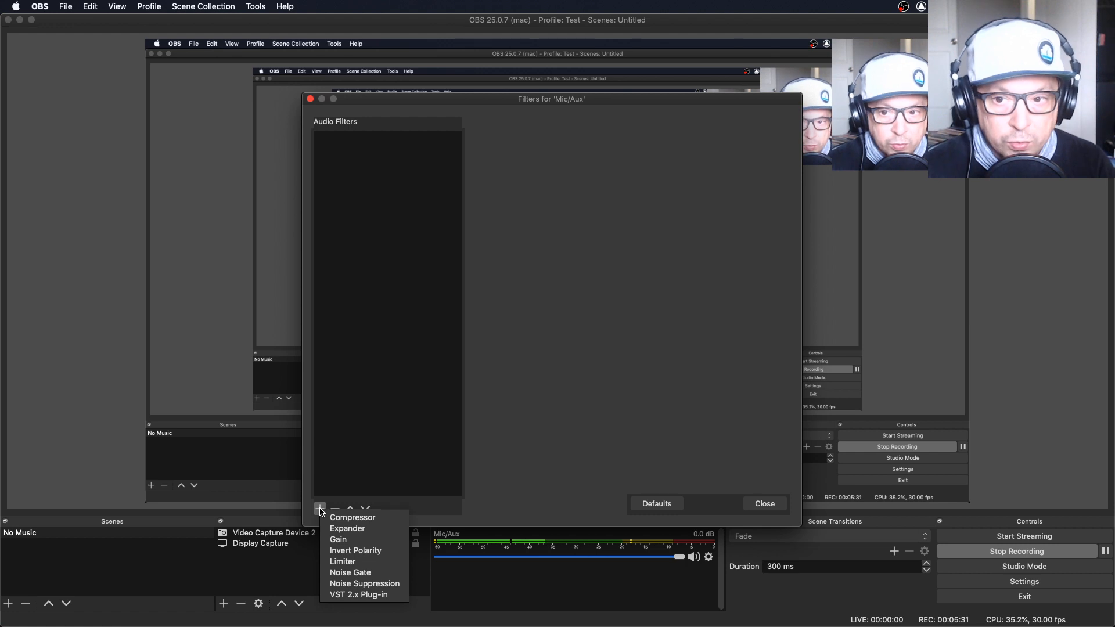
{"action": "left_click", "coordinate": [386, 596]}
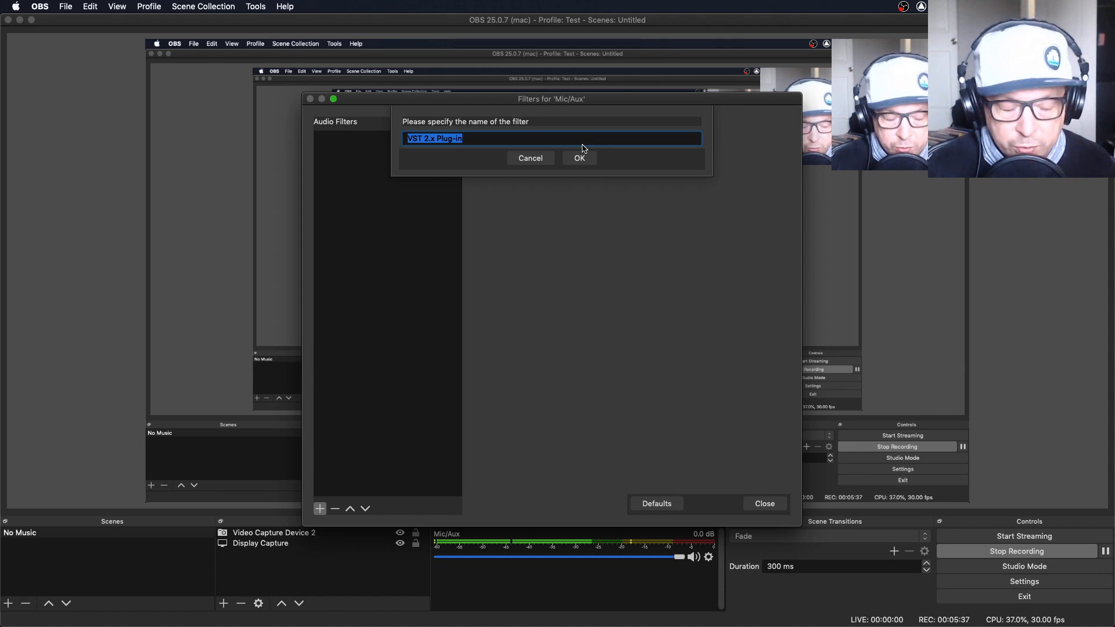
{"action": "type", "text": "Channek "}
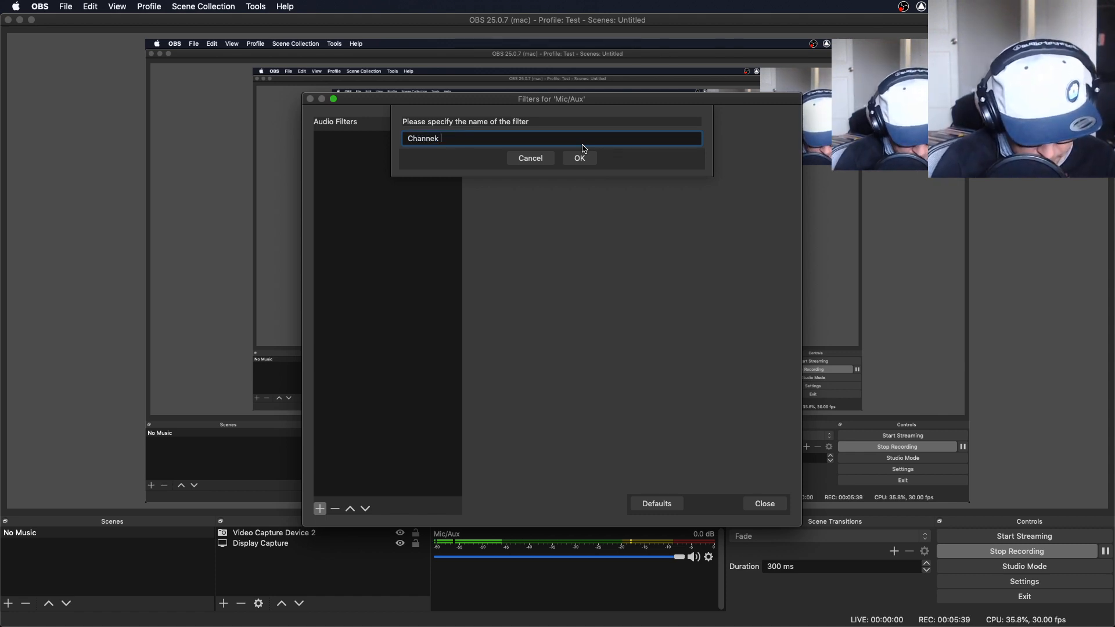
{"action": "type", "text": "Stripe"}
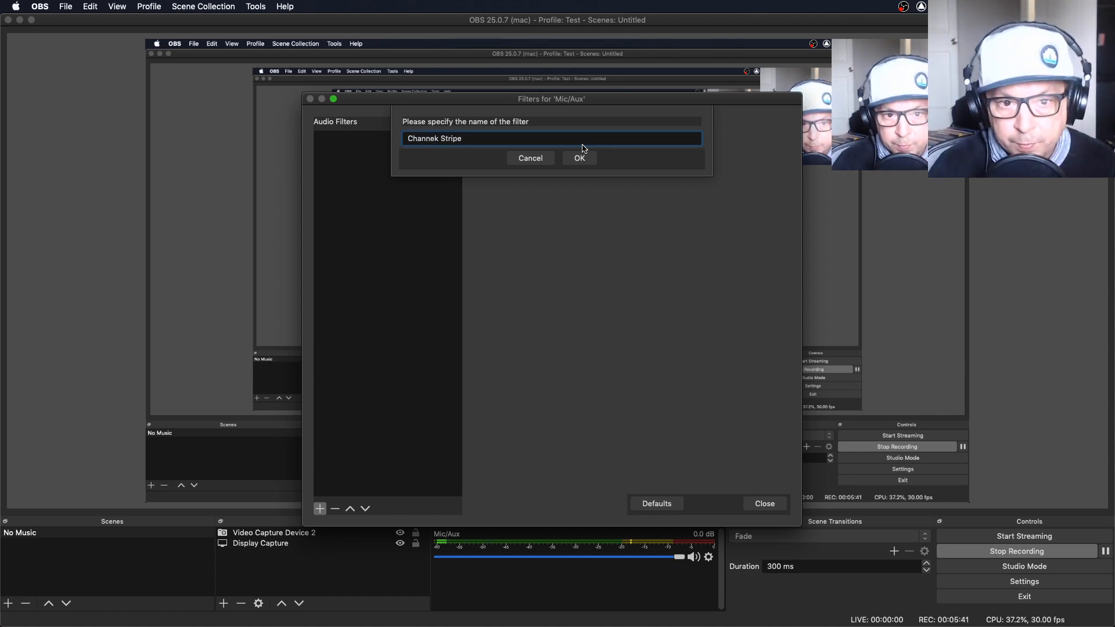
{"action": "key", "text": "Left"}
{"action": "key", "text": "Left"}
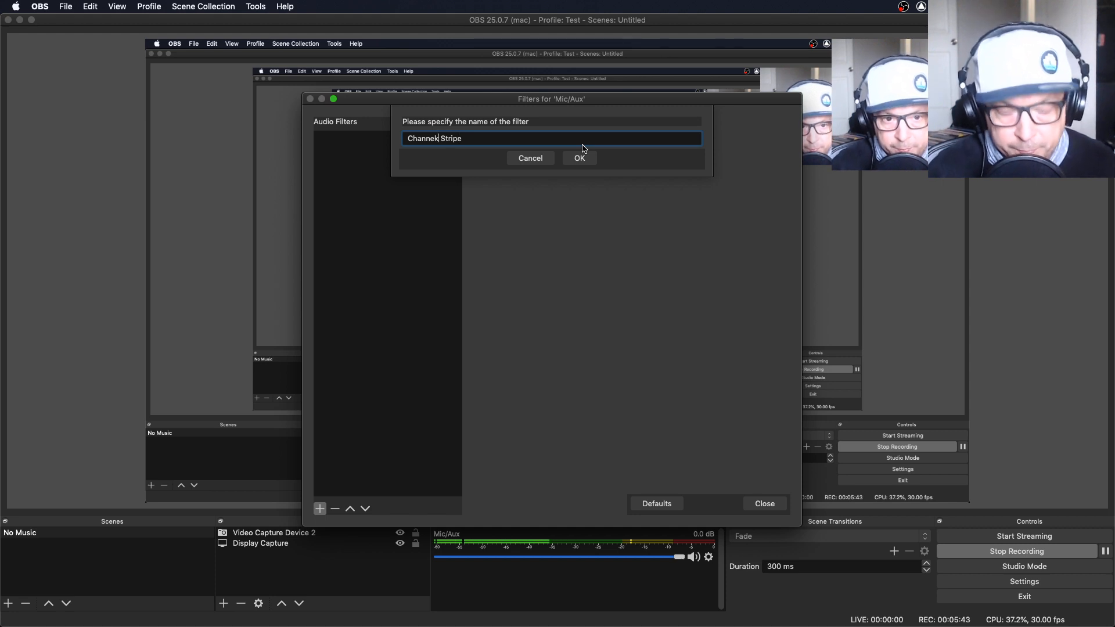
{"action": "key", "text": "Return"}
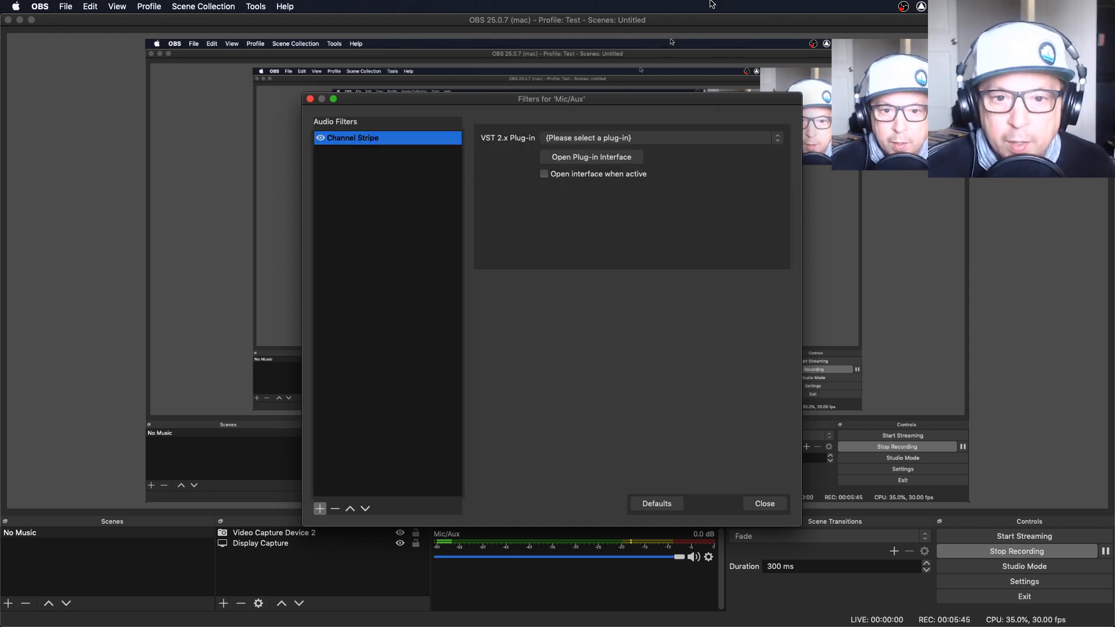
- Load Ozone 8 in the Channel Stripe filter, enable opening its interface when active, and open the plug-in interface
{"action": "left_click", "coordinate": [606, 139]}
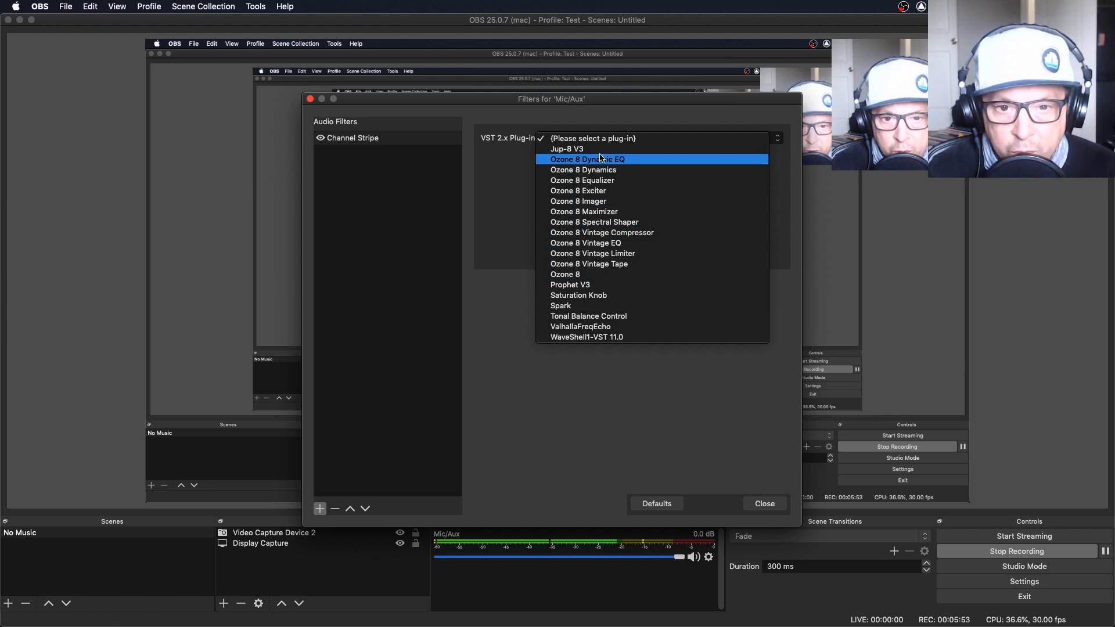
{"action": "left_click", "coordinate": [574, 273]}
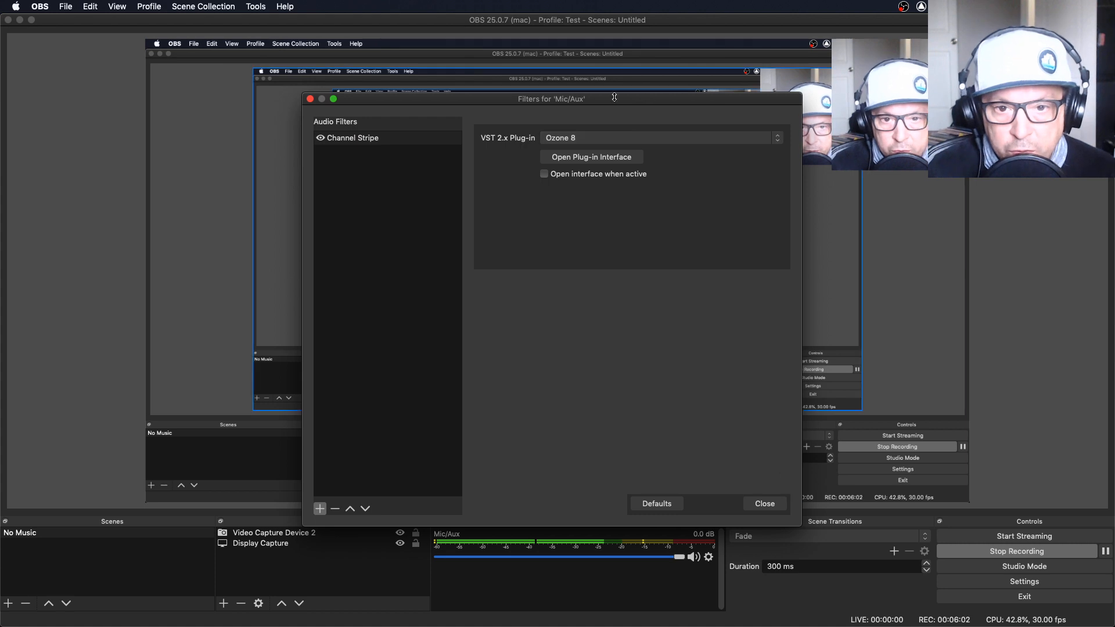
{"action": "left_click", "coordinate": [544, 175]}
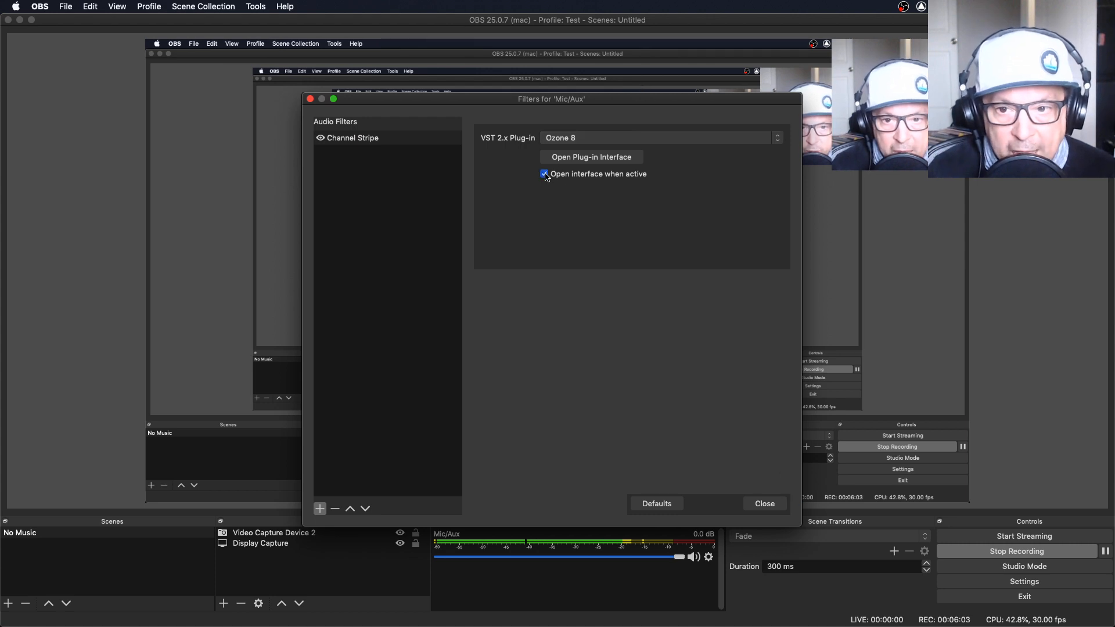
{"action": "left_click", "coordinate": [583, 158]}
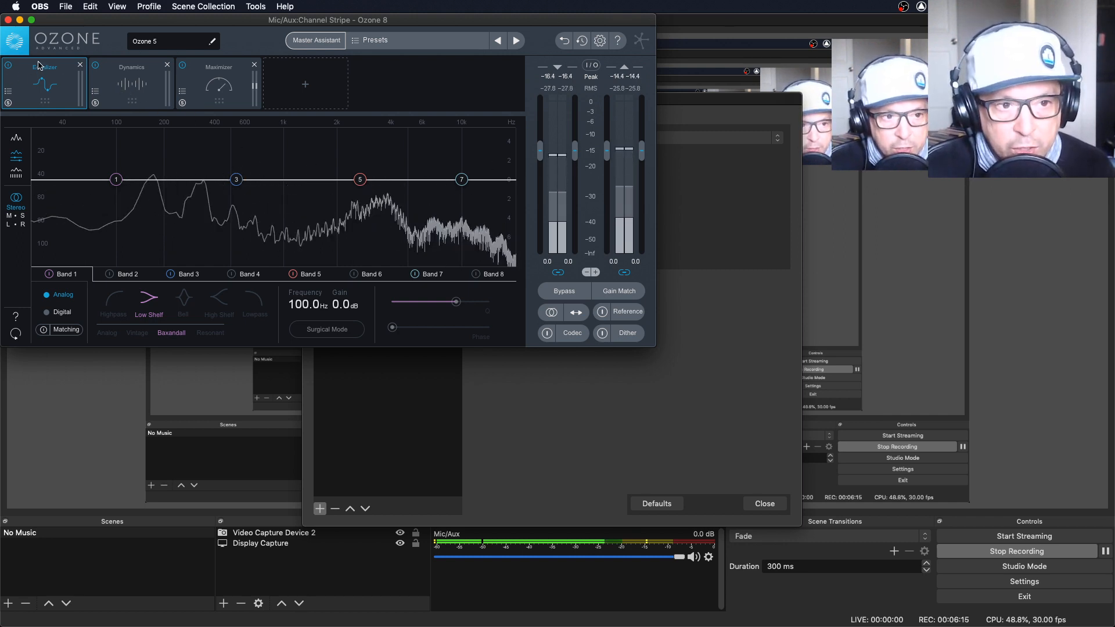
- Examine the settings of the Dynamics and Maximizer modules in Ozone 8
{"action": "left_click", "coordinate": [134, 70]}
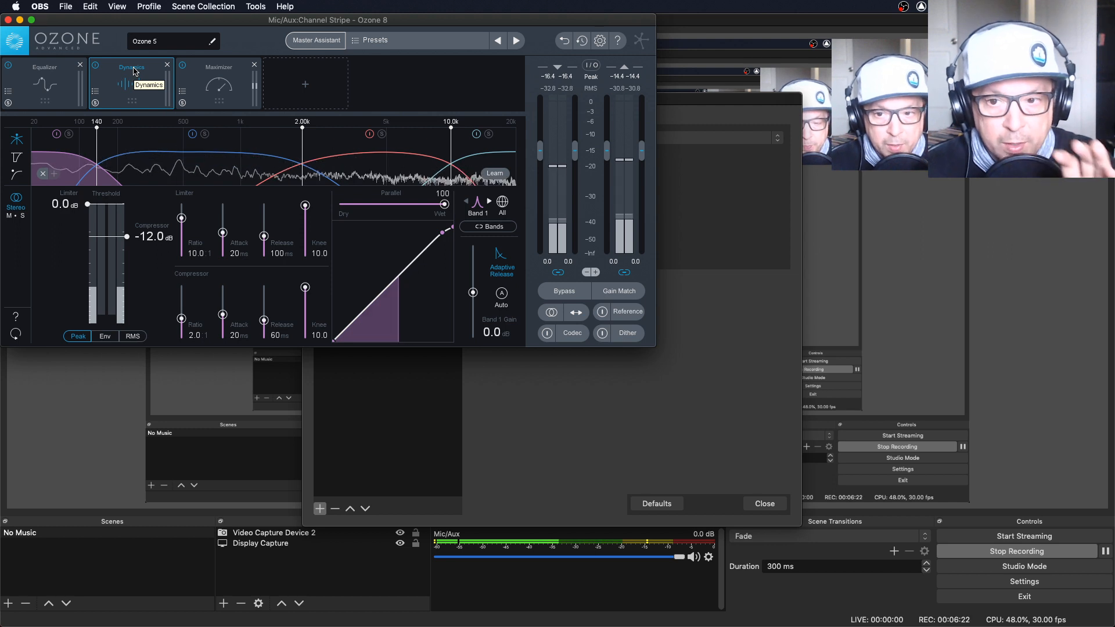
{"action": "left_click", "coordinate": [207, 71]}
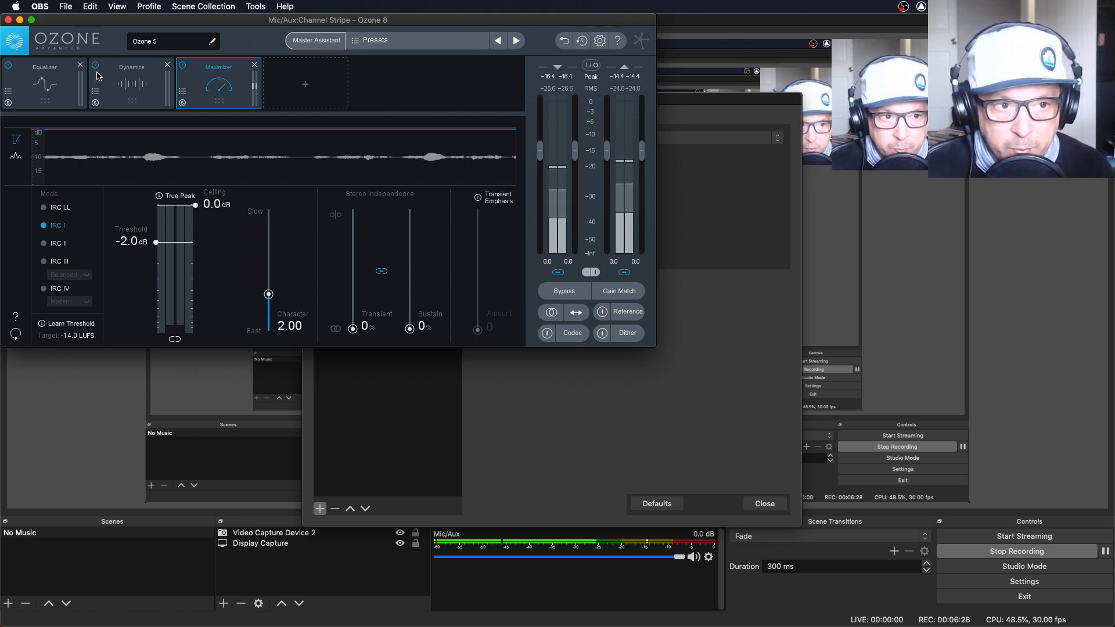
- Turn Equalizer band 1 into a flat highpass filter at about 80 Hz with a slope of 12
{"action": "left_click", "coordinate": [46, 70]}
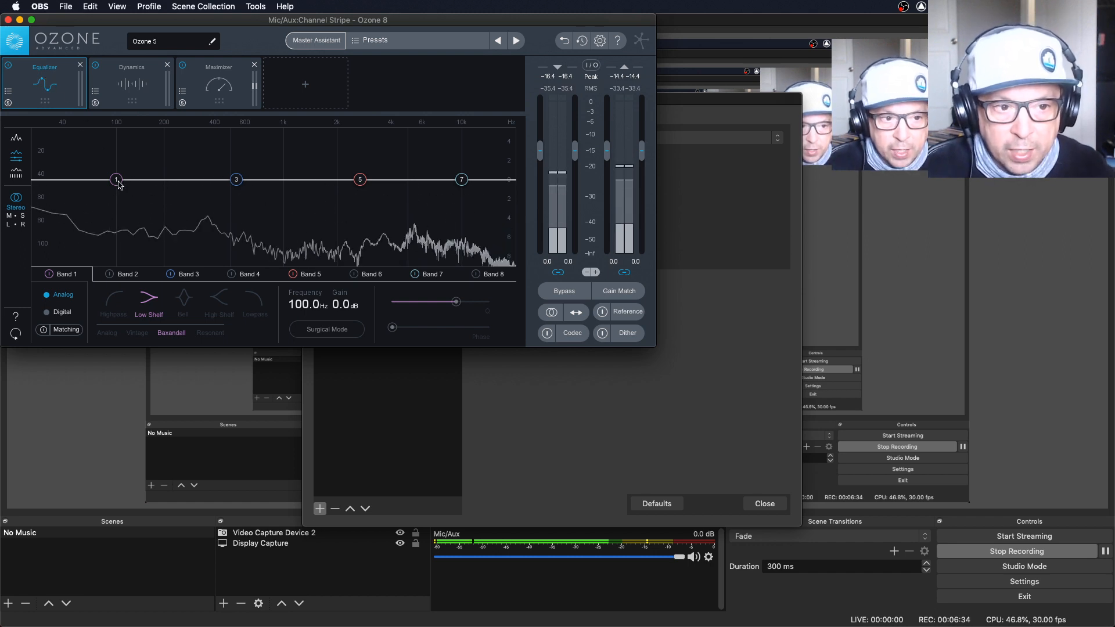
{"action": "left_click_drag", "start_coordinate": [119, 183], "coordinate": [179, 261]}
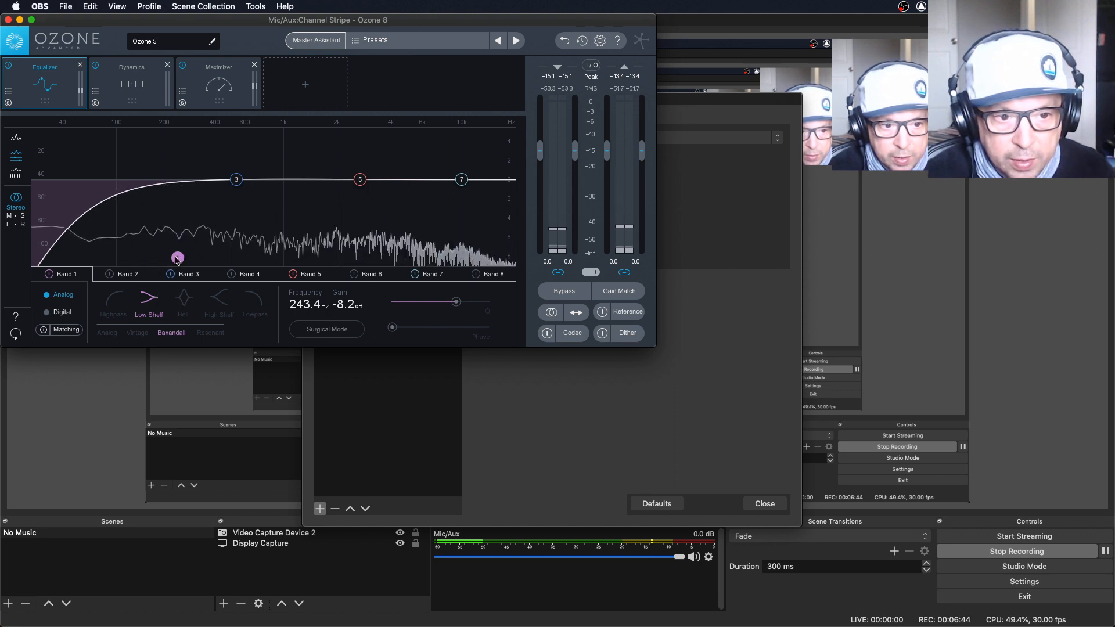
{"action": "left_click_drag", "start_coordinate": [175, 261], "coordinate": [153, 236]}
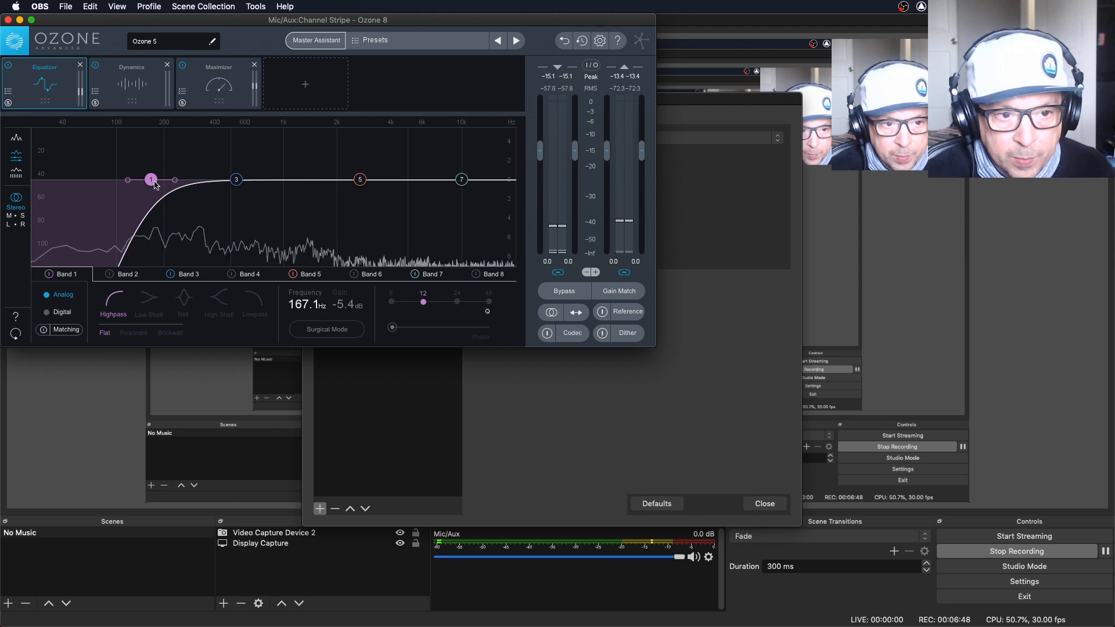
{"action": "left_click_drag", "start_coordinate": [151, 179], "coordinate": [104, 181]}
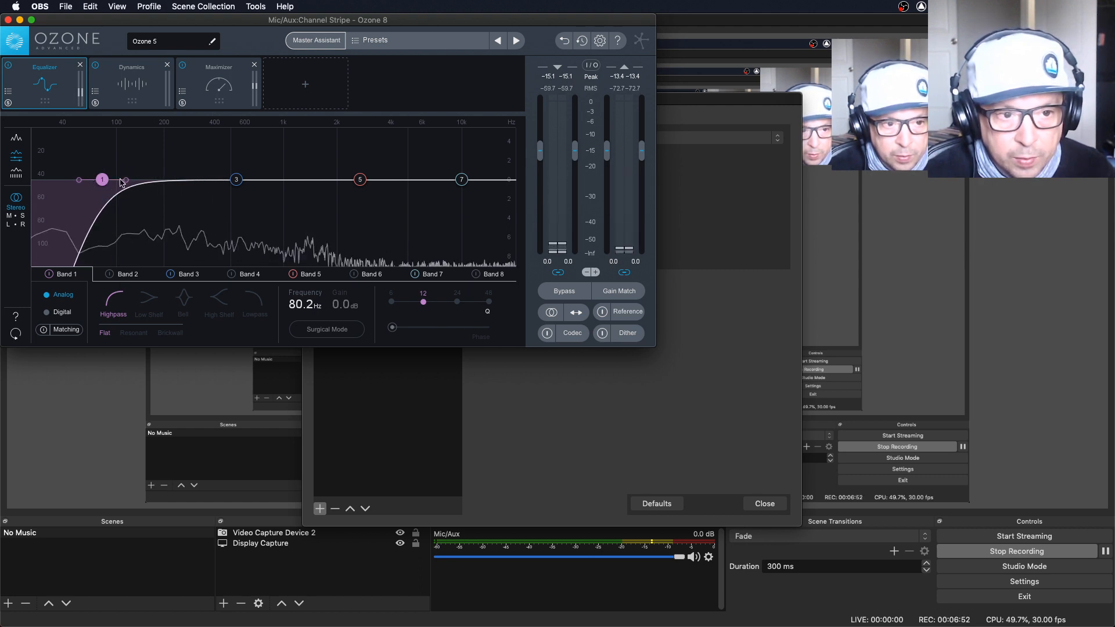
{"action": "left_click_drag", "start_coordinate": [78, 180], "coordinate": [71, 181]}
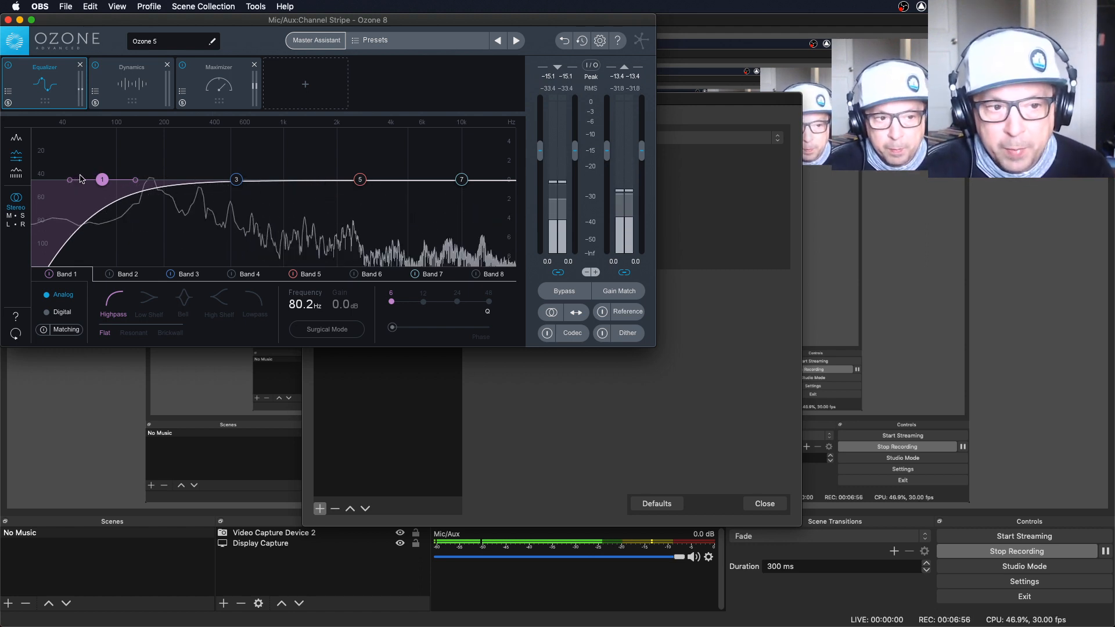
{"action": "left_click_drag", "start_coordinate": [72, 181], "coordinate": [80, 182]}
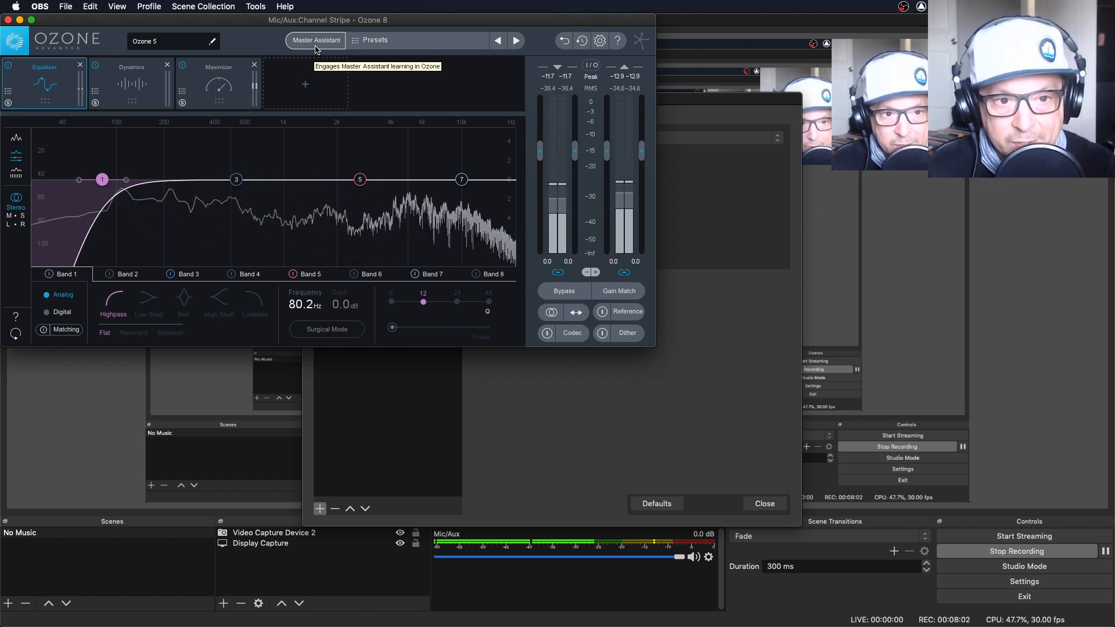
- Run the Master Assistant with the Streaming target and accept its suggested settings
{"action": "left_click", "coordinate": [317, 49]}
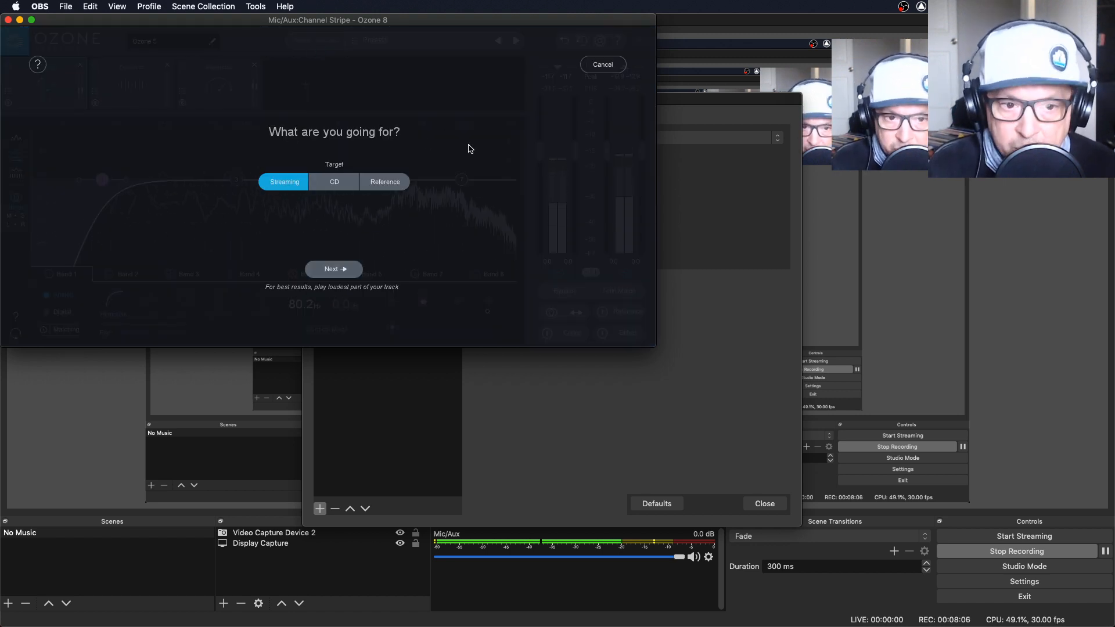
{"action": "left_click", "coordinate": [340, 270]}
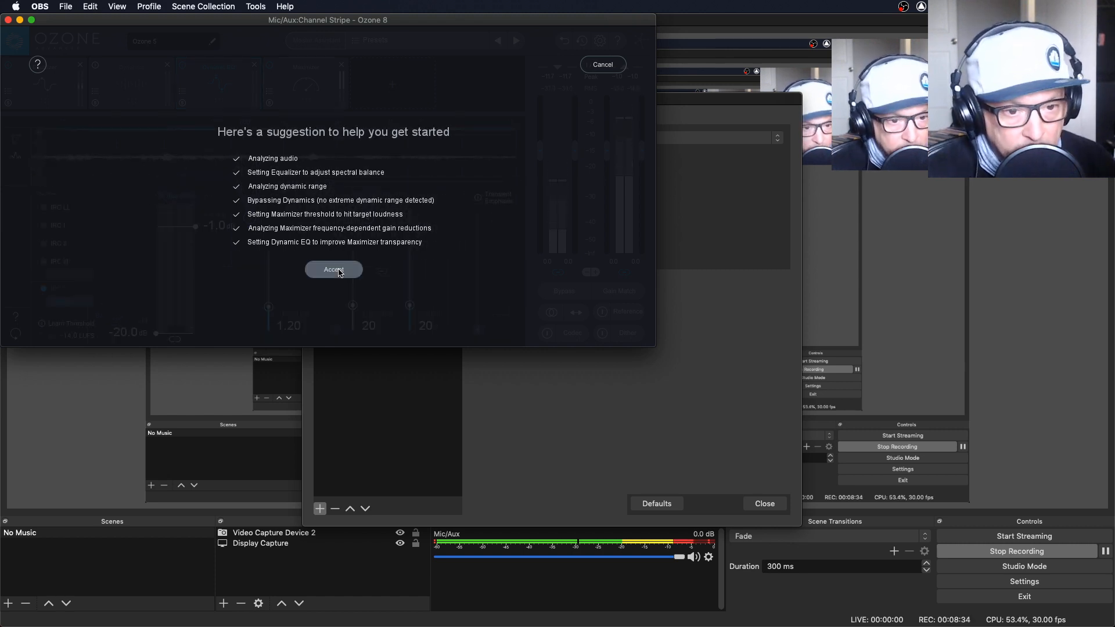
{"action": "left_click", "coordinate": [335, 270]}
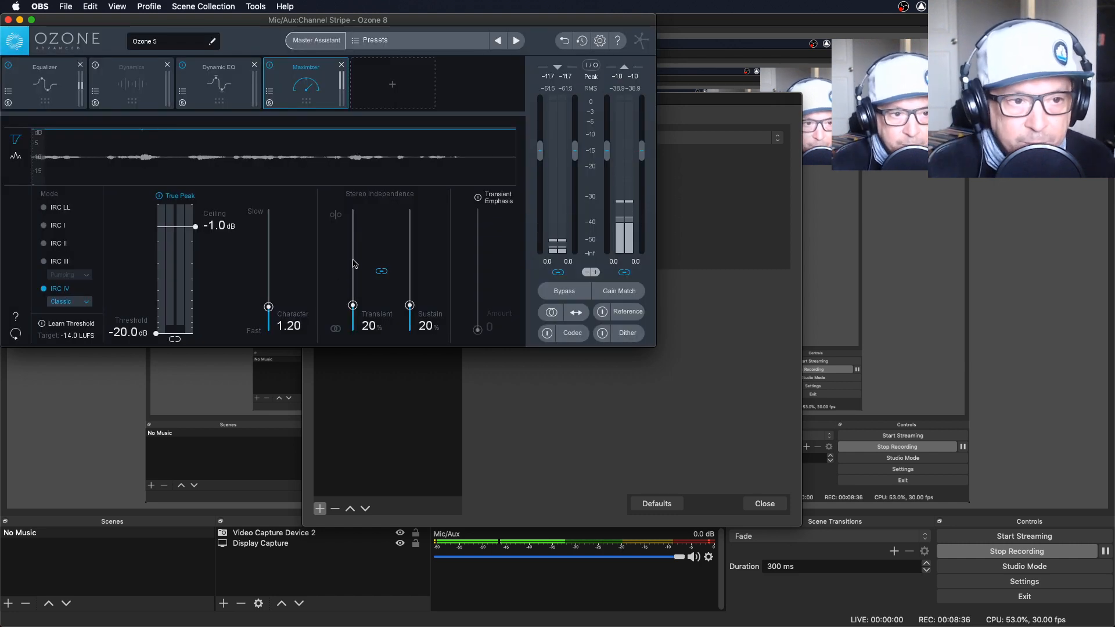
- Change Equalizer band 1 to a highpass filter at about 38 Hz
{"action": "left_click", "coordinate": [67, 84]}
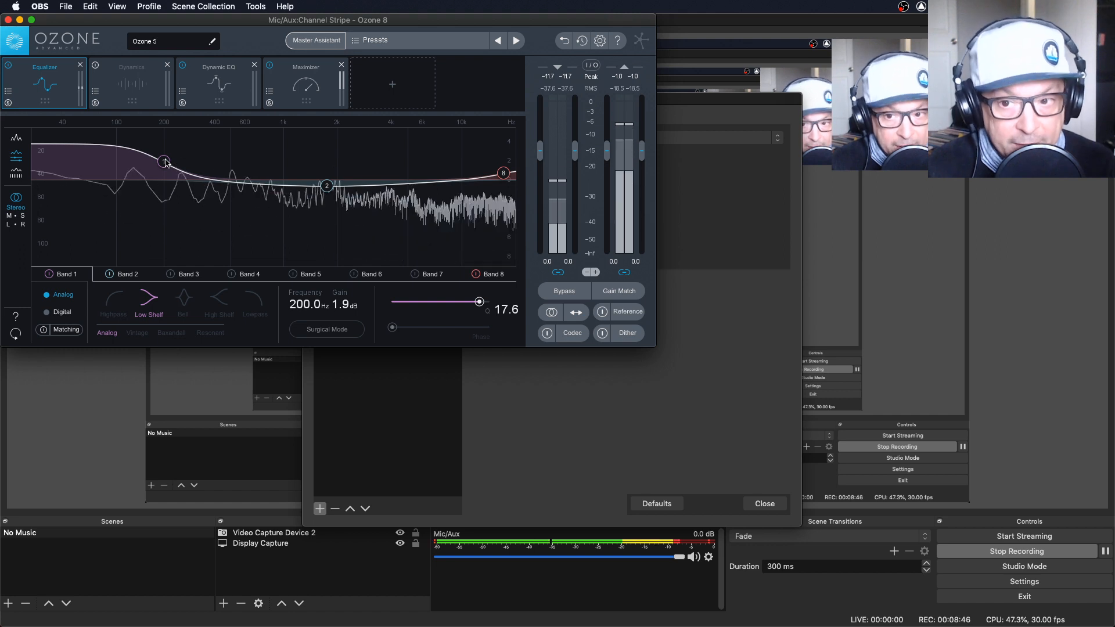
{"action": "left_click_drag", "start_coordinate": [165, 162], "coordinate": [60, 179]}
{"action": "left_click", "coordinate": [113, 299]}
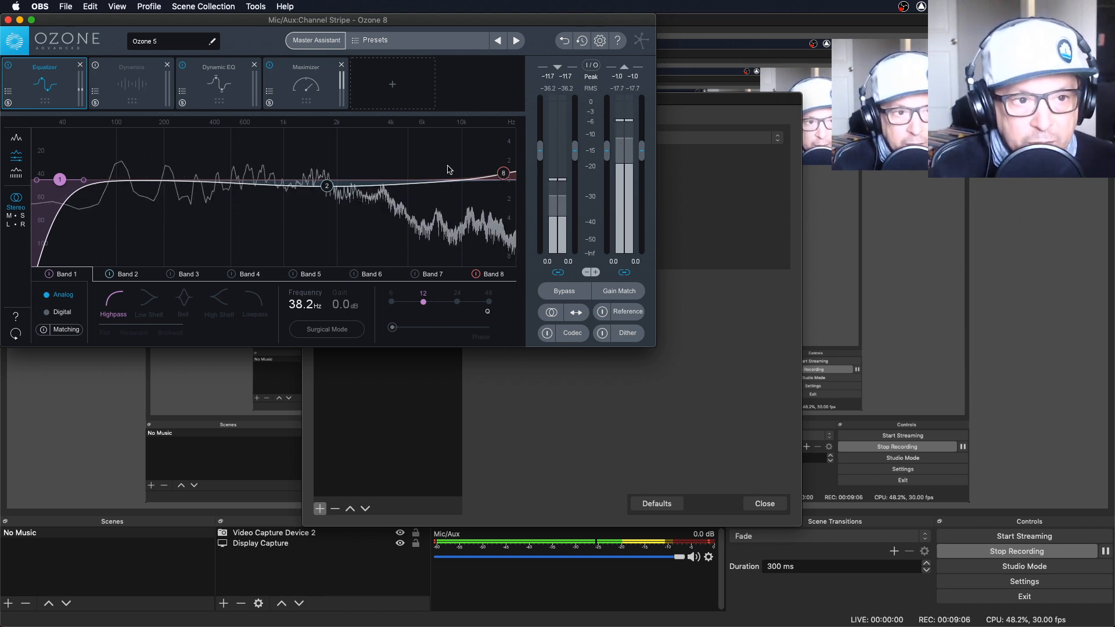
- Switch the Dynamics module on, bypass it again, and inspect the Dynamic EQ module's bands
{"action": "left_click", "coordinate": [129, 70]}
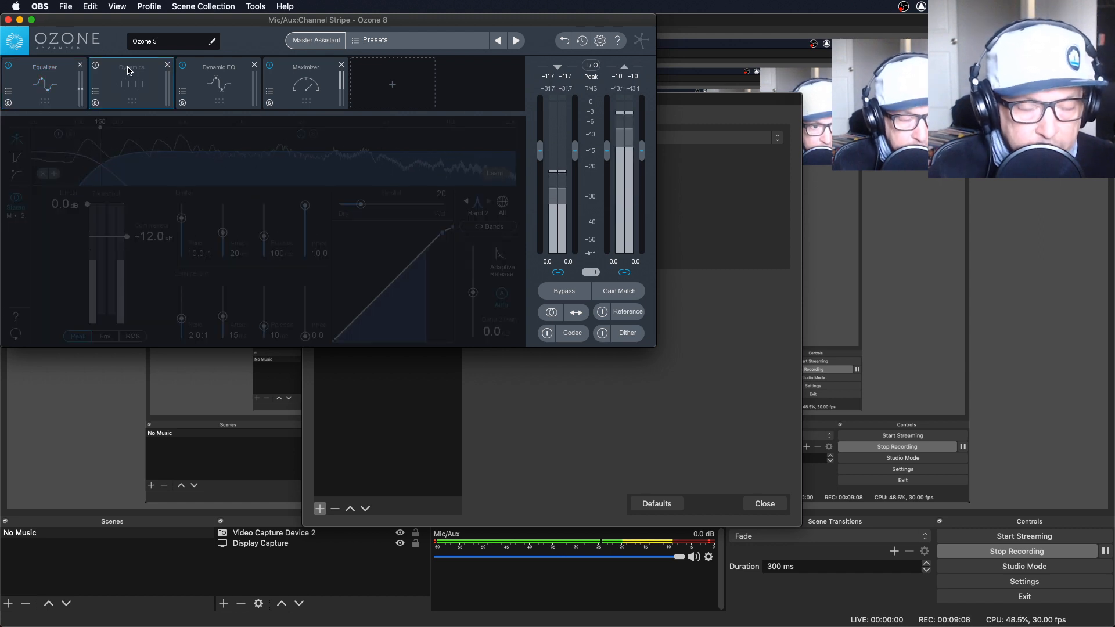
{"action": "left_click", "coordinate": [95, 65]}
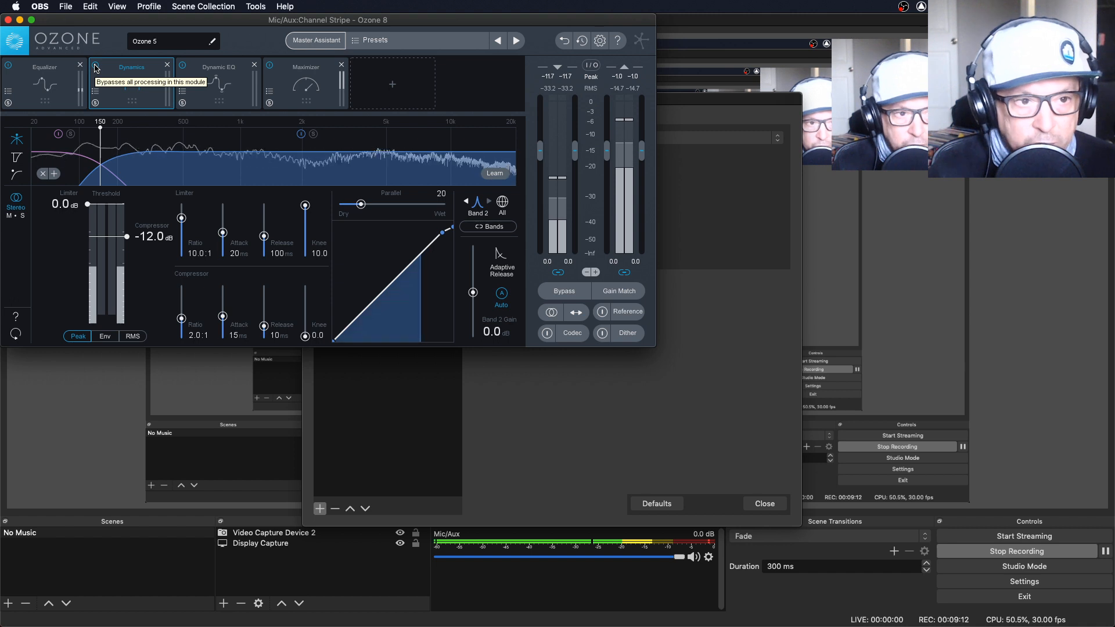
{"action": "left_click", "coordinate": [96, 65]}
{"action": "left_click", "coordinate": [225, 69]}
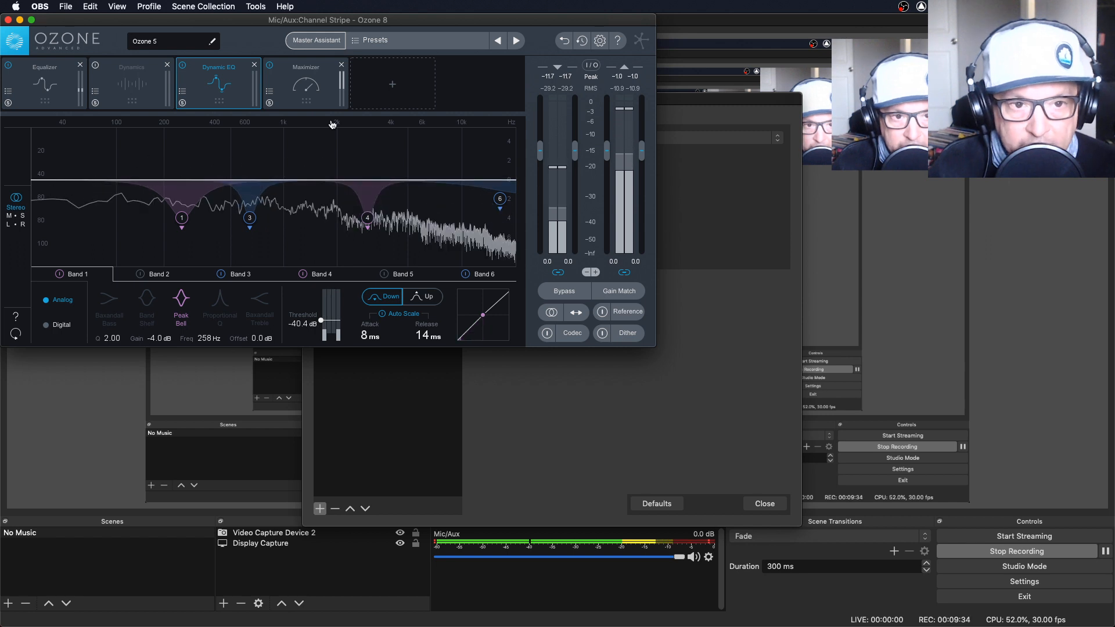
- Set the Maximizer's threshold to about -13.9 dB and its ceiling to -0.5 dB
{"action": "left_click", "coordinate": [314, 69]}
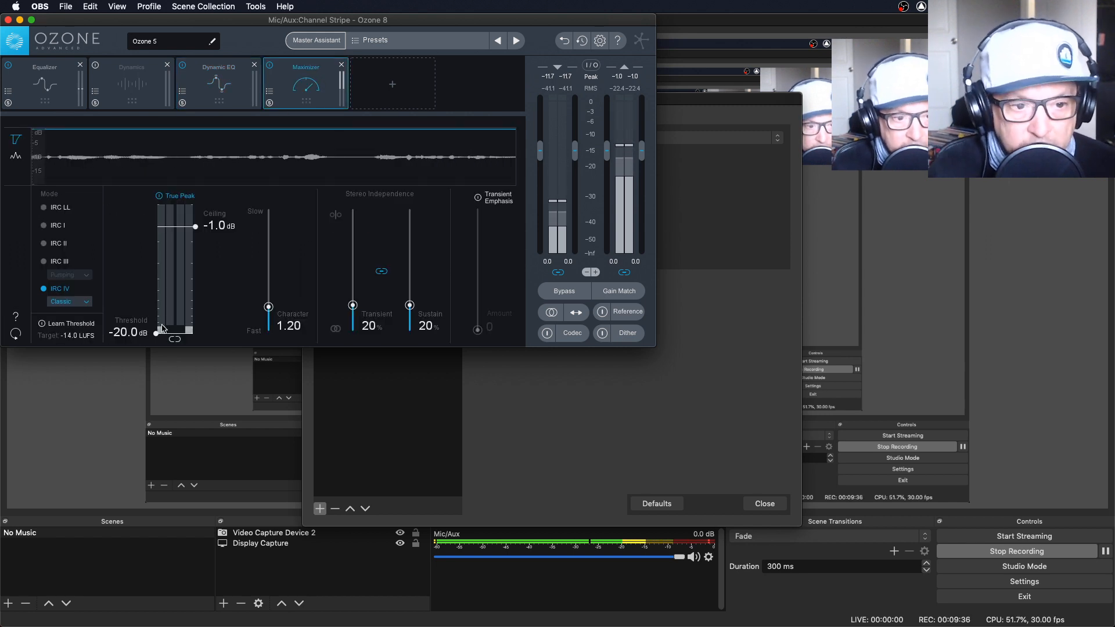
{"action": "left_click_drag", "start_coordinate": [155, 332], "coordinate": [158, 316]}
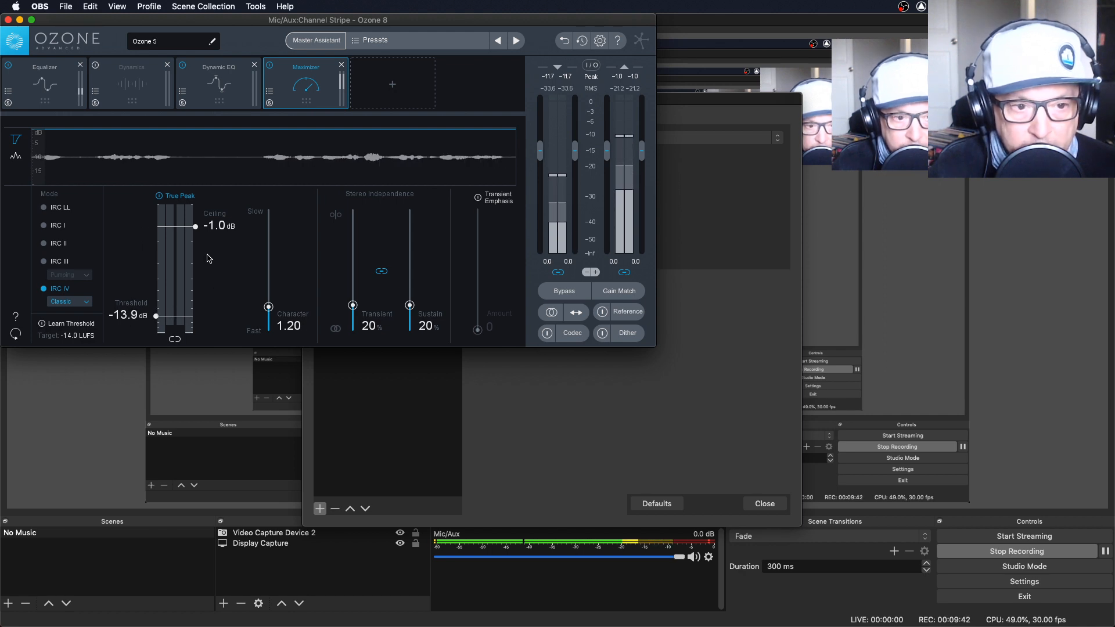
{"action": "left_click_drag", "start_coordinate": [196, 229], "coordinate": [198, 219]}
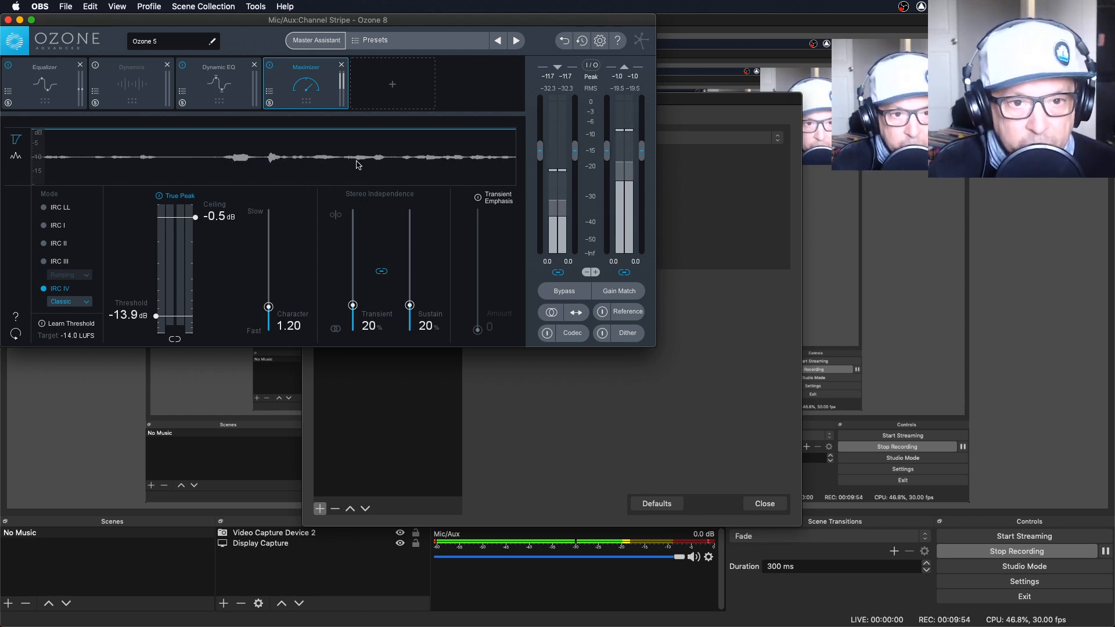
- Add an Imager module to the signal chain and move it ahead of the Maximizer
{"action": "left_click", "coordinate": [395, 86]}
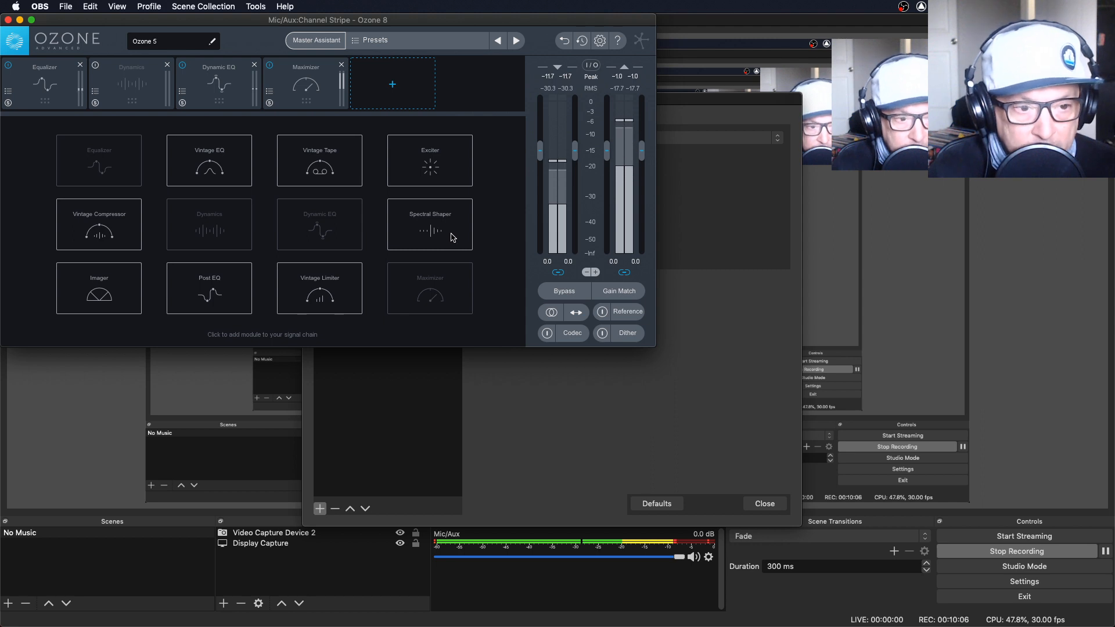
{"action": "left_click", "coordinate": [102, 296]}
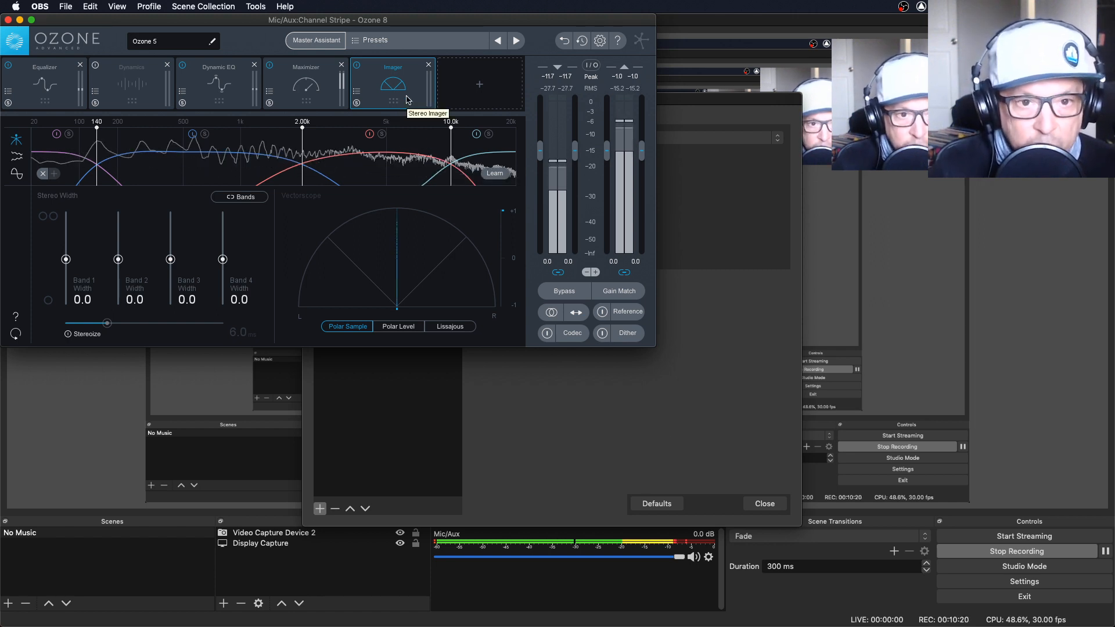
{"action": "left_click_drag", "start_coordinate": [409, 99], "coordinate": [325, 99]}
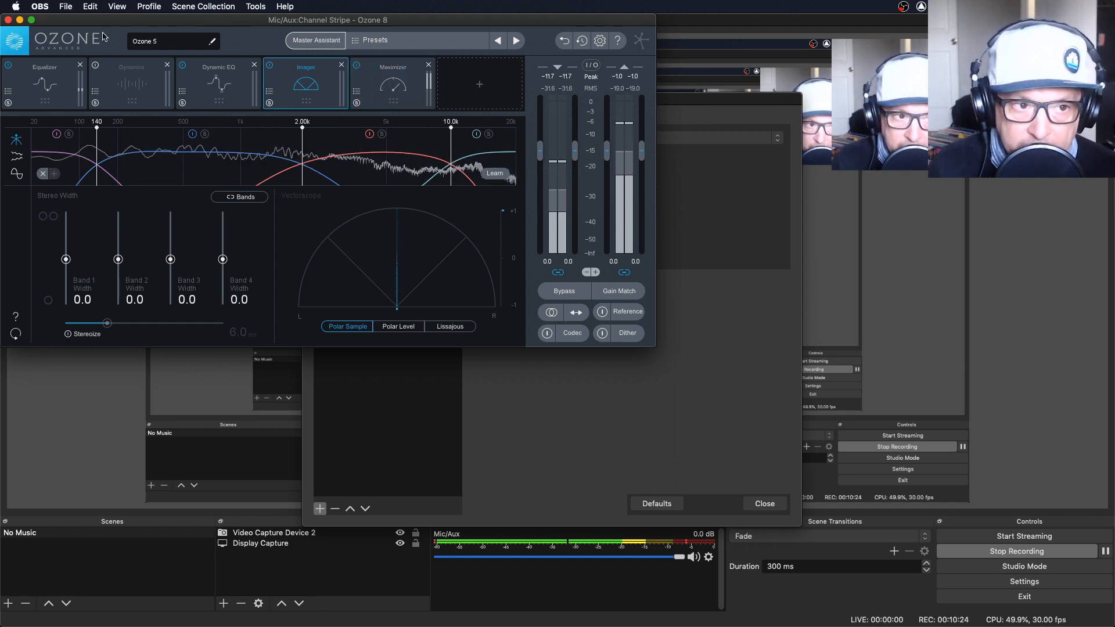
{"action": "left_click", "coordinate": [402, 72]}
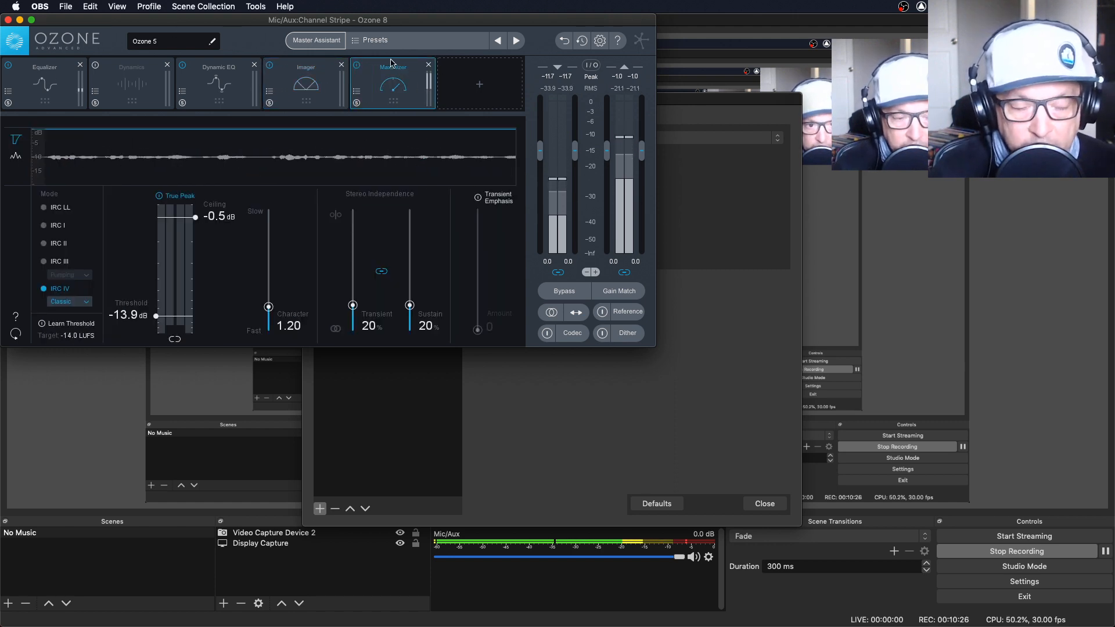
- Enable Stereoize in the Imager and widen band 2 to about 43.0 and band 3 to about 30.4
{"action": "left_click", "coordinate": [288, 68]}
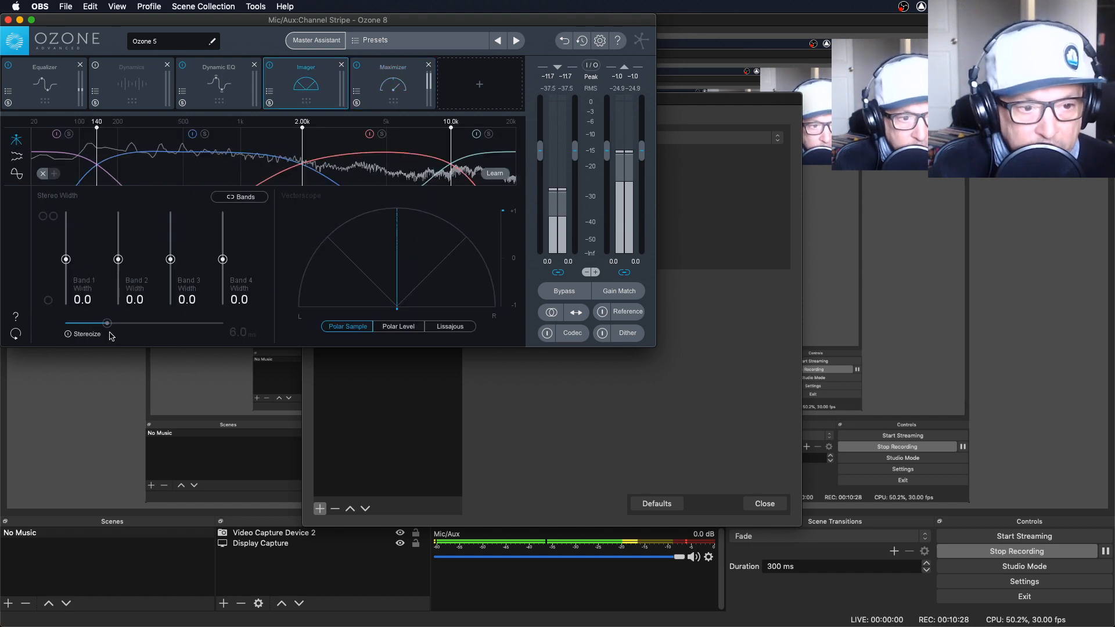
{"action": "left_click", "coordinate": [69, 334]}
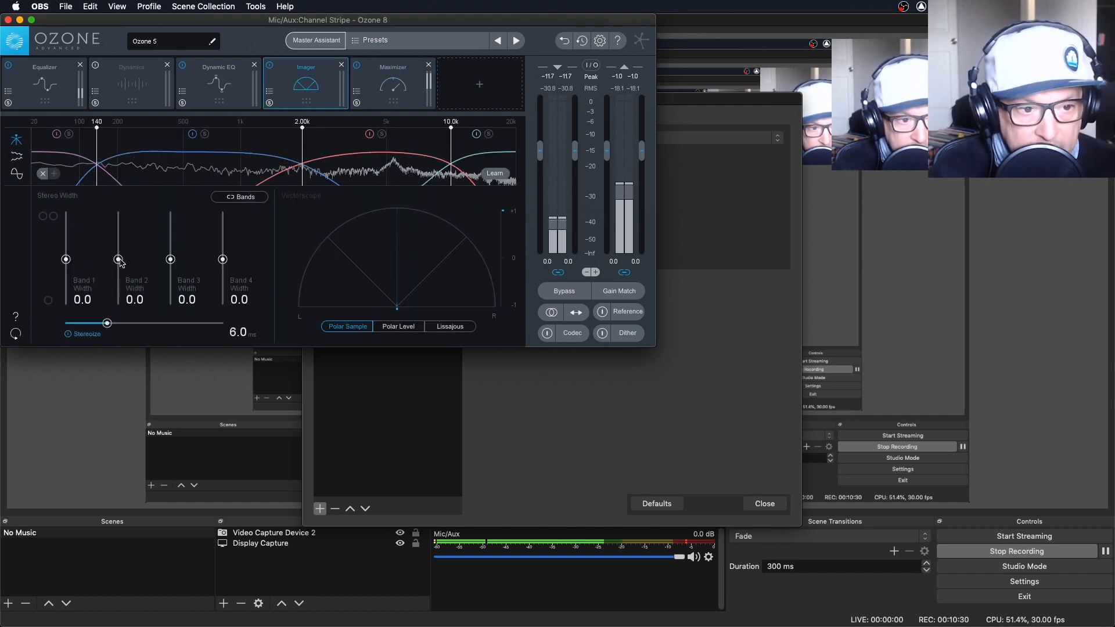
{"action": "left_click_drag", "start_coordinate": [118, 260], "coordinate": [118, 239]}
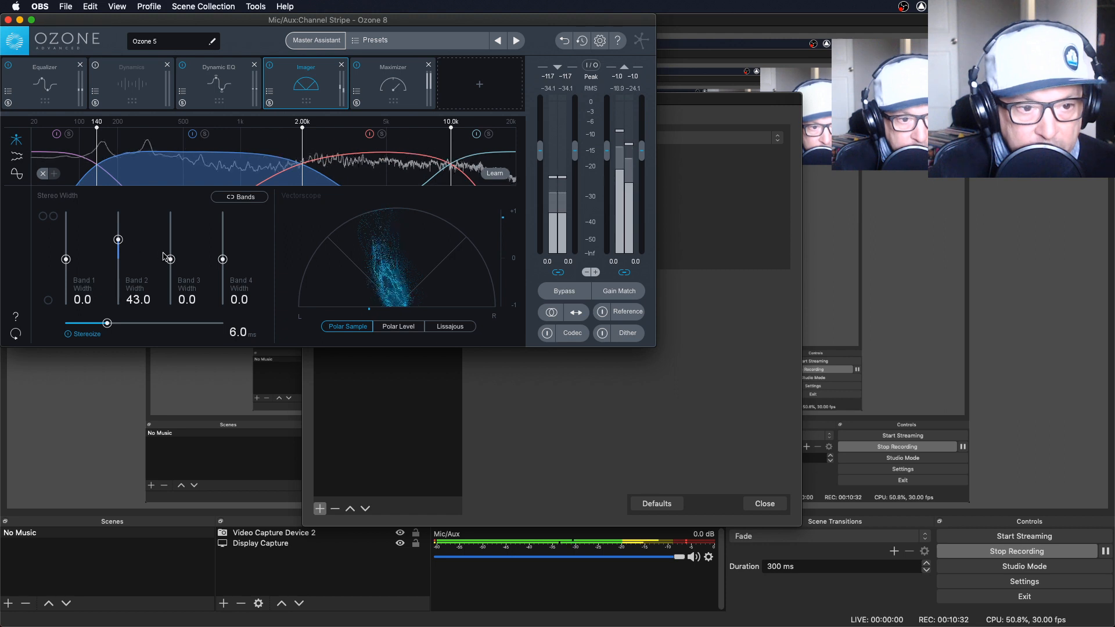
{"action": "left_click_drag", "start_coordinate": [172, 262], "coordinate": [173, 248]}
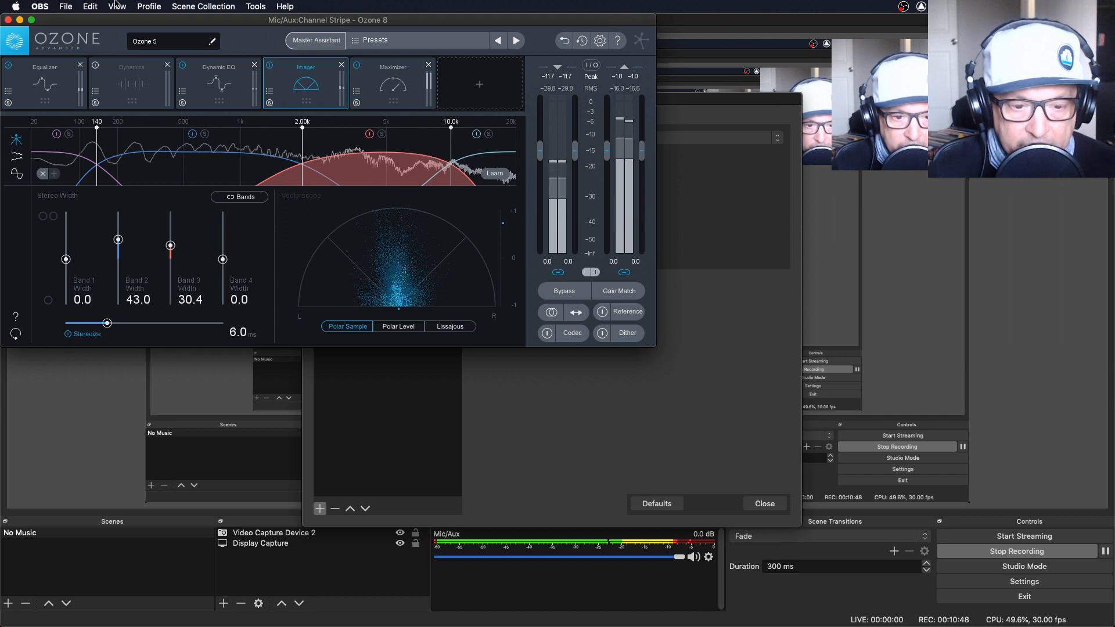
- Switch the vectorscope to Polar Level, try band 2 at full width, and settle on about 45.6 for band 2 and 31.6 for band 3
{"action": "left_click", "coordinate": [397, 328]}
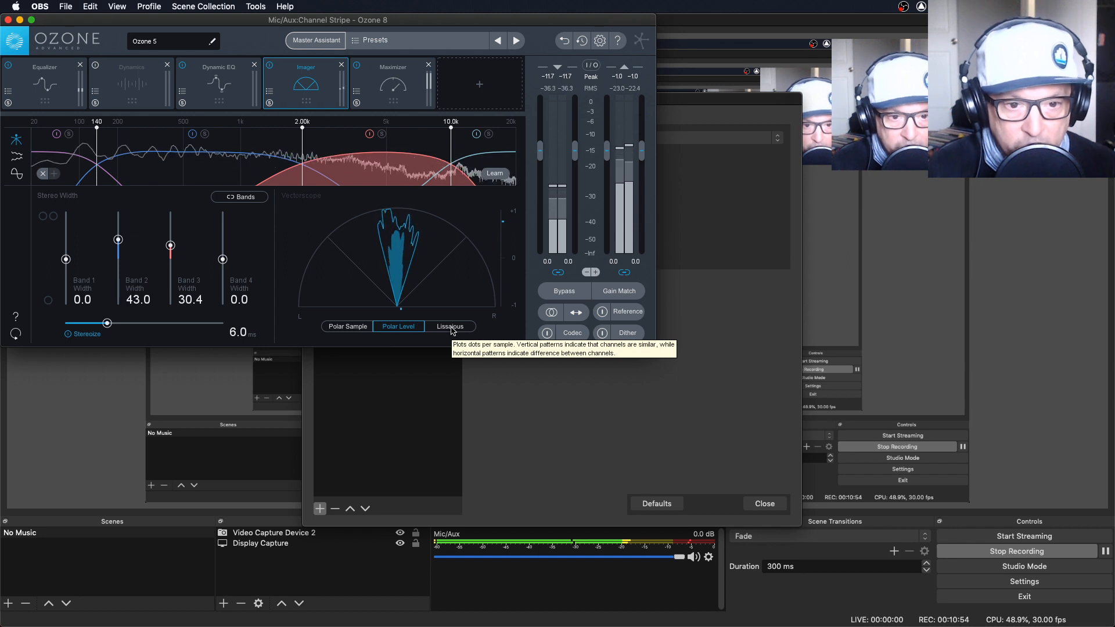
{"action": "left_click_drag", "start_coordinate": [118, 240], "coordinate": [122, 214]}
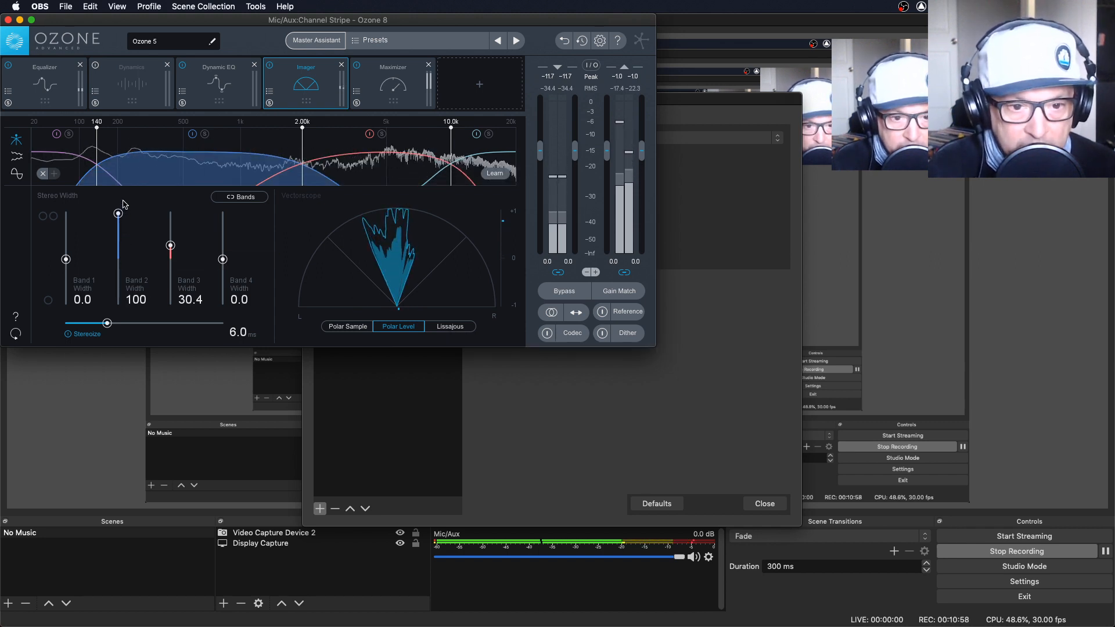
{"action": "mouse_move", "coordinate": [170, 245]}
{"action": "left_mouse_down"}
{"action": "mouse_move", "coordinate": [170, 227]}
{"action": "mouse_move", "coordinate": [170, 241]}
{"action": "left_mouse_up"}
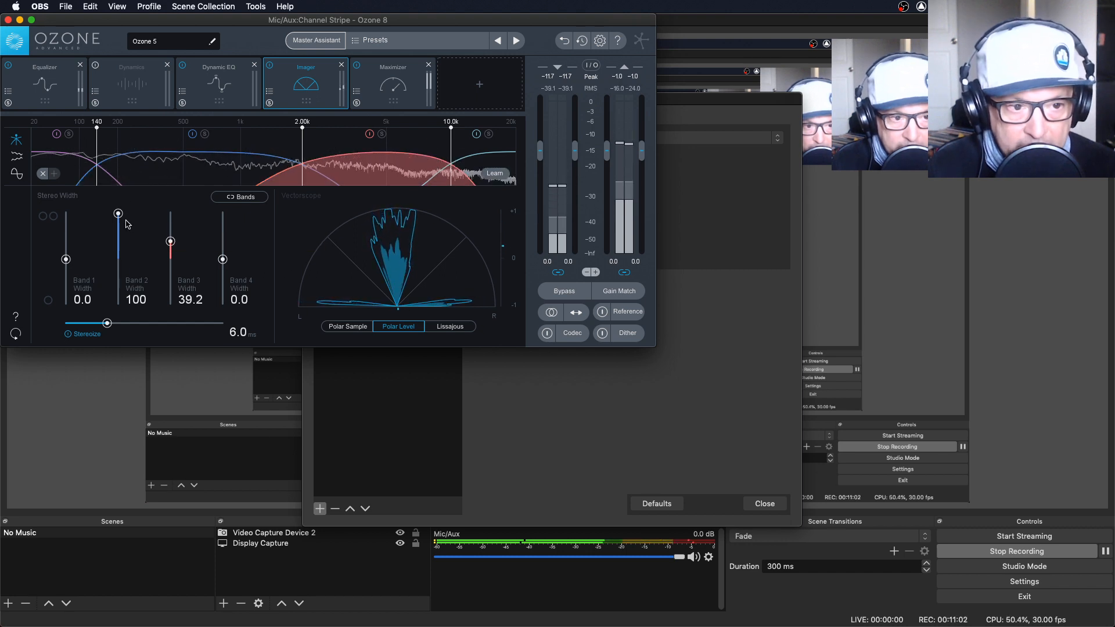
{"action": "left_click_drag", "start_coordinate": [118, 214], "coordinate": [172, 246]}
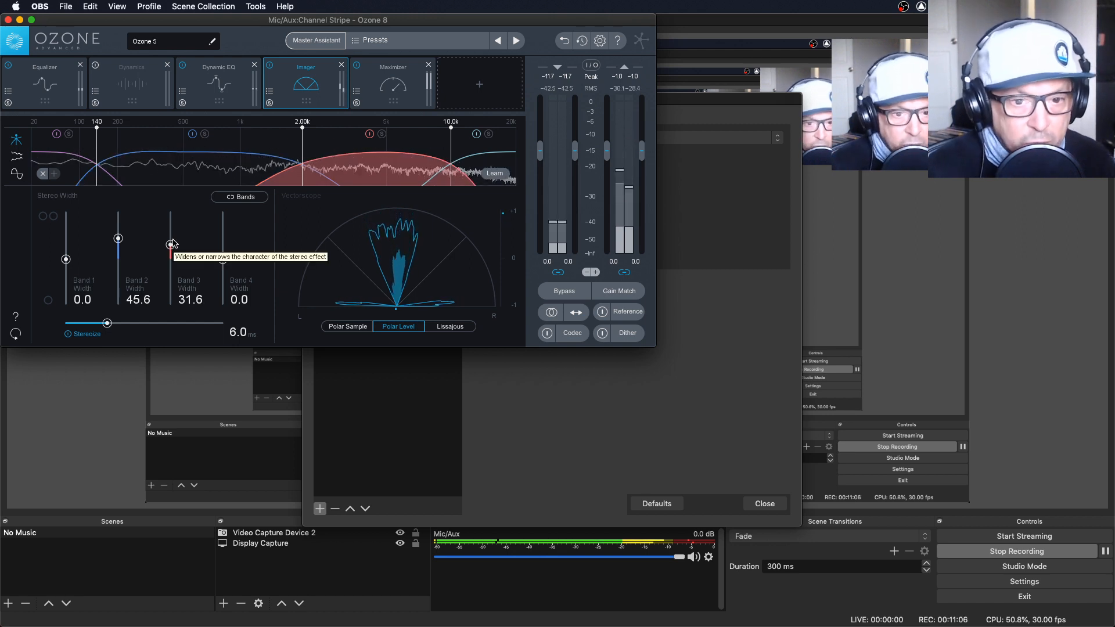